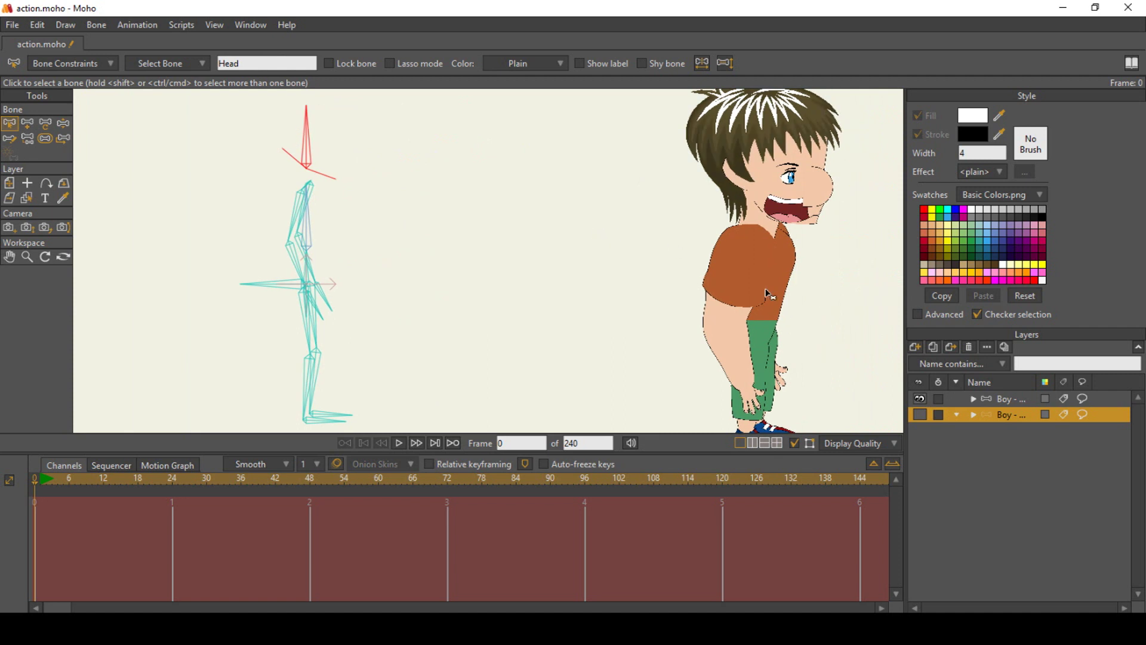
Compare the bone names of the two boy rigs, checking the Head bone and the Root bone.
left_click(994, 398)
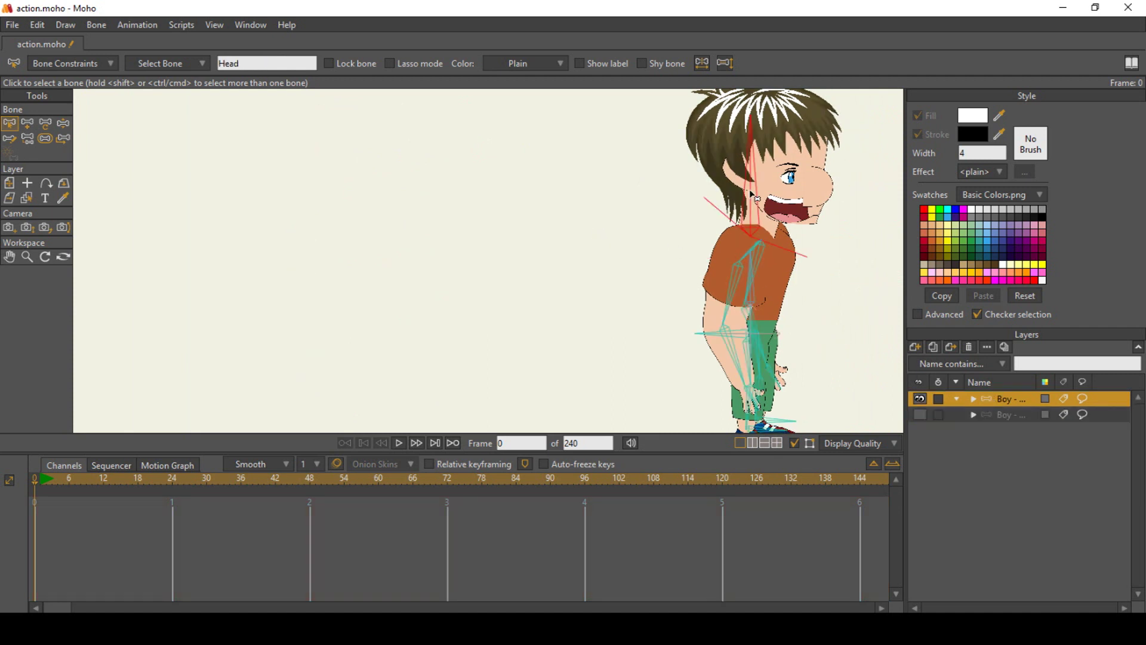
double_click(258, 63)
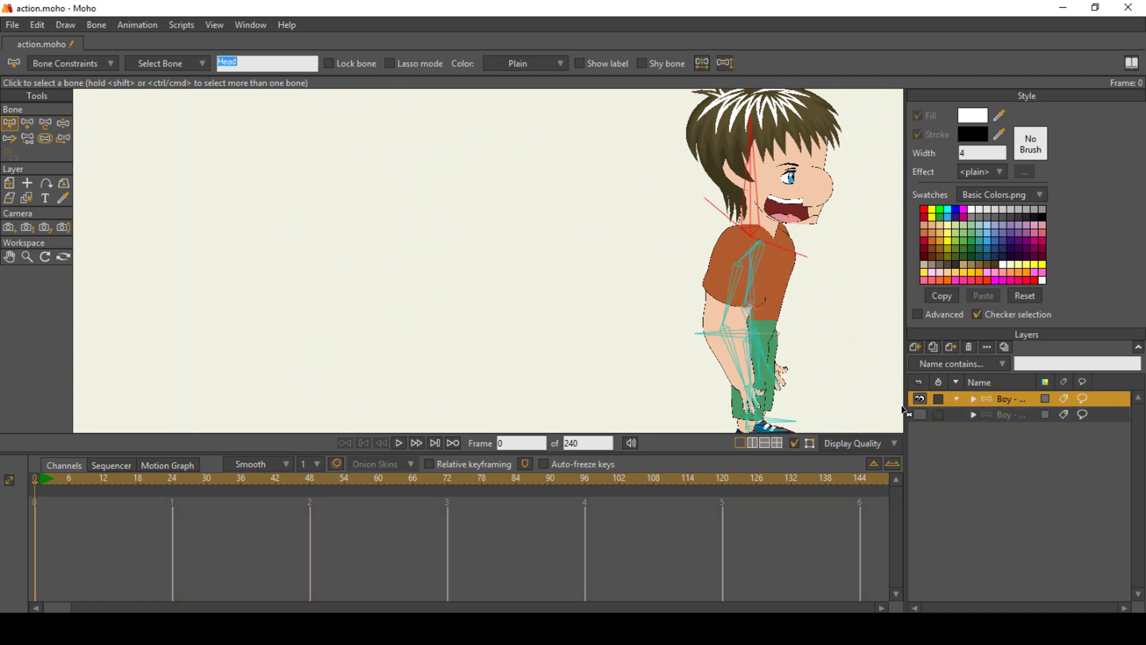
left_click(993, 414)
left_click(275, 290)
double_click(218, 64)
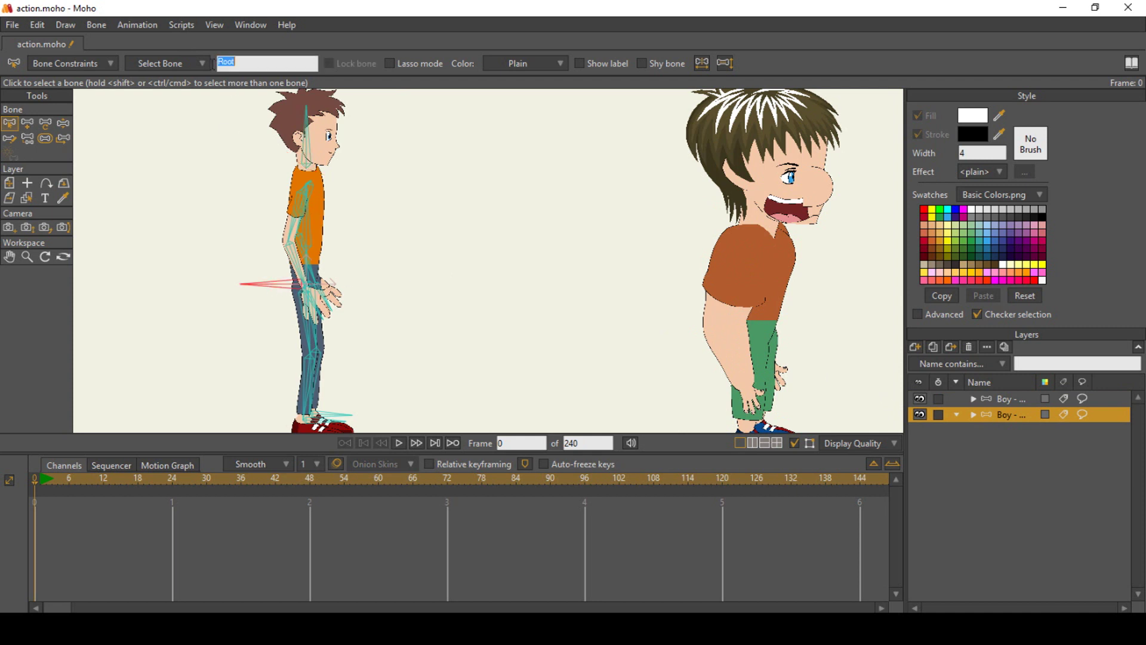
left_click(1009, 399)
left_click(703, 349)
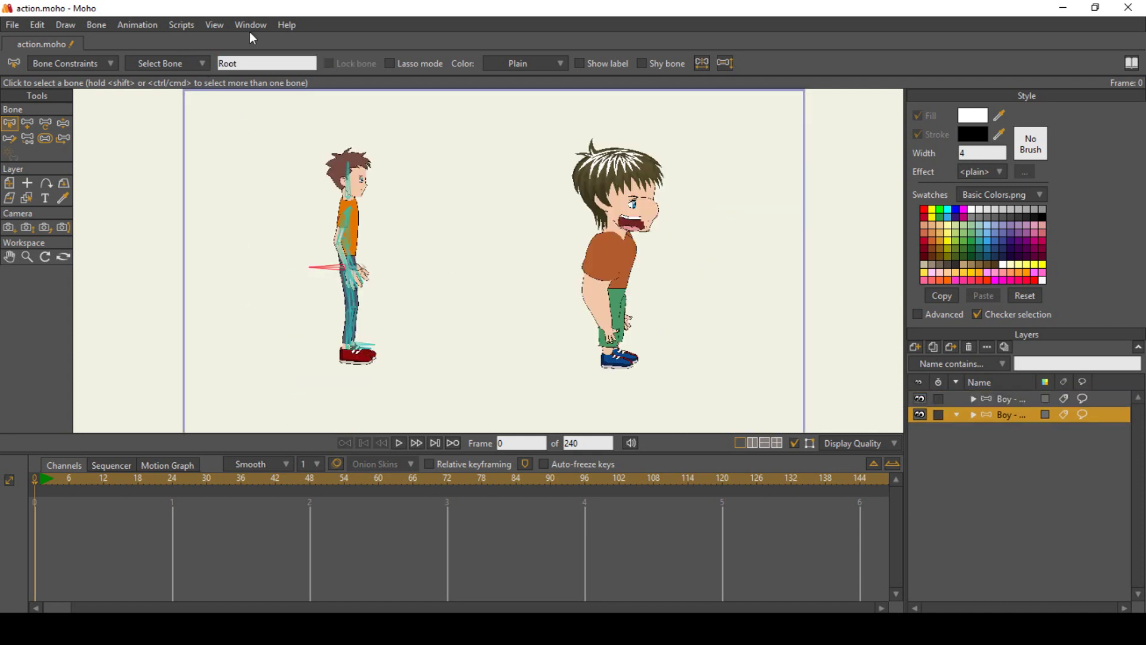
Open the Actions window and insert a copy of the Walk action at frame 1 for the orange-shirt boy.
left_click(251, 25)
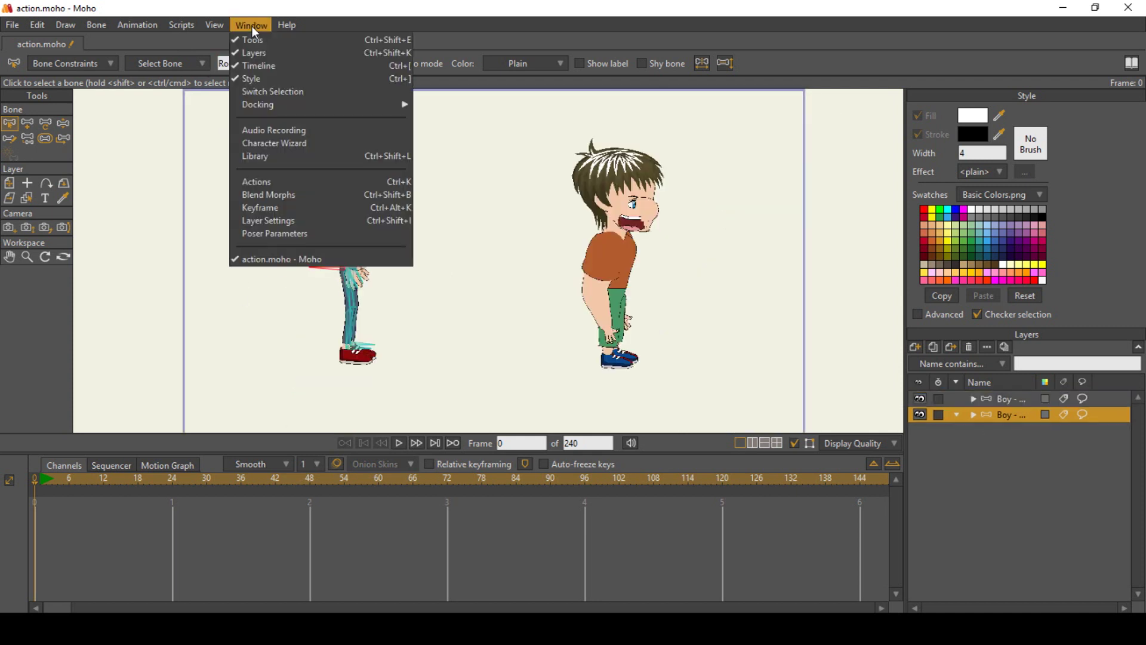
left_click(275, 181)
left_click_drag(767, 123, 826, 103)
left_click(752, 187)
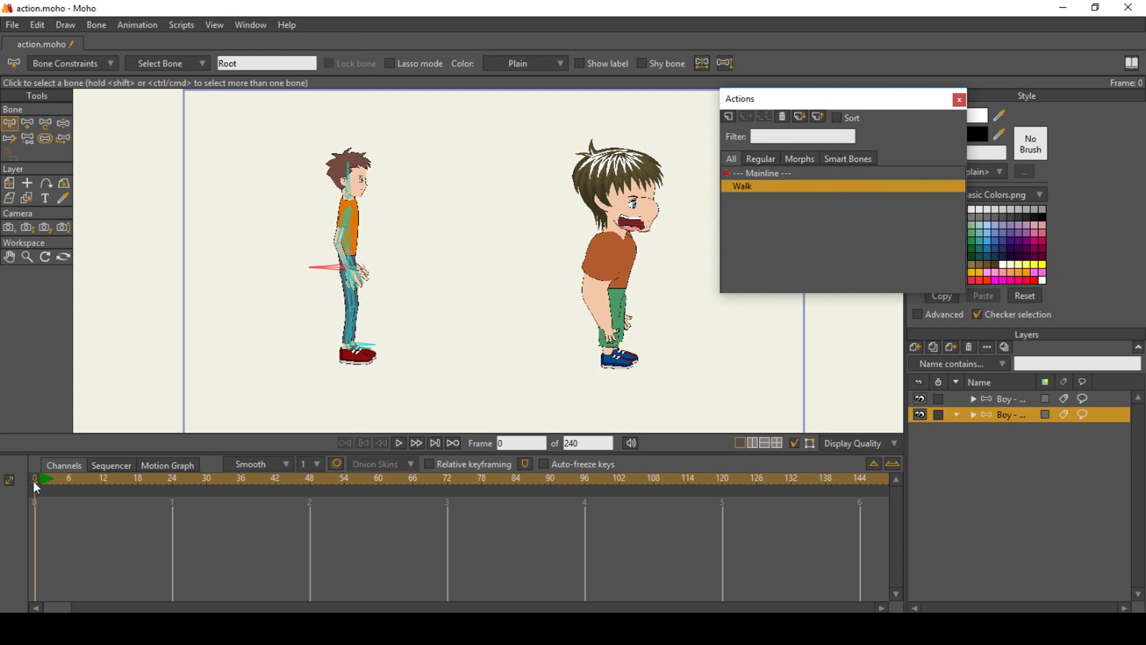
left_click(40, 481)
right_click(762, 183)
left_click(796, 217)
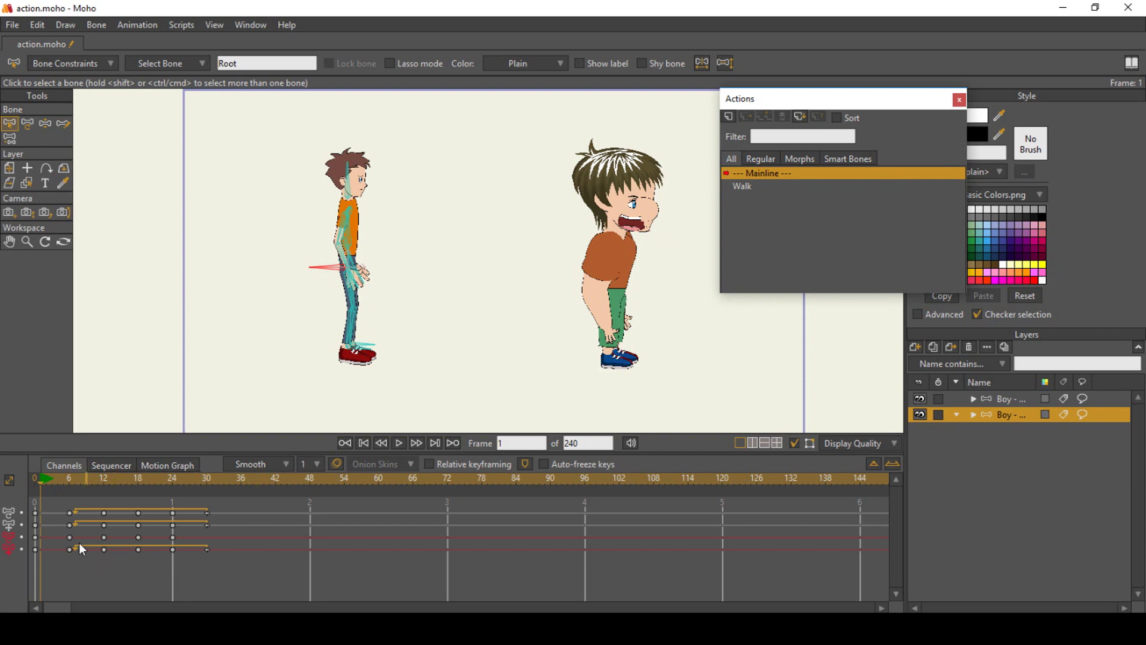
Play back the orange-shirt boy's walk on the main timeline and return to frame 0.
left_click(399, 443)
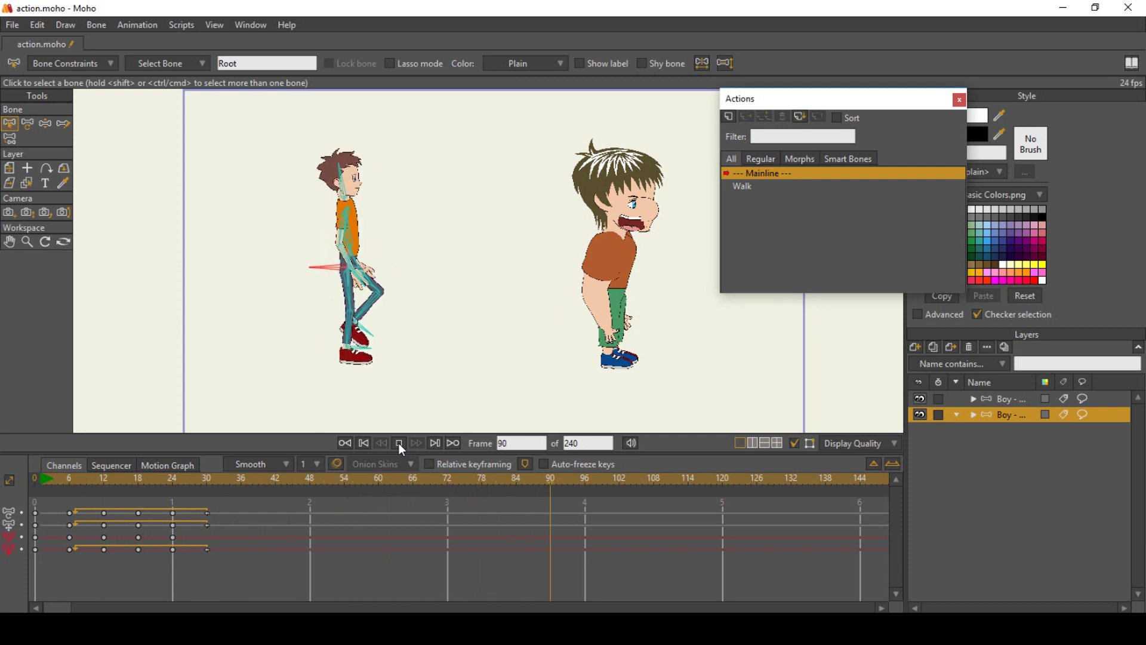
left_click(399, 443)
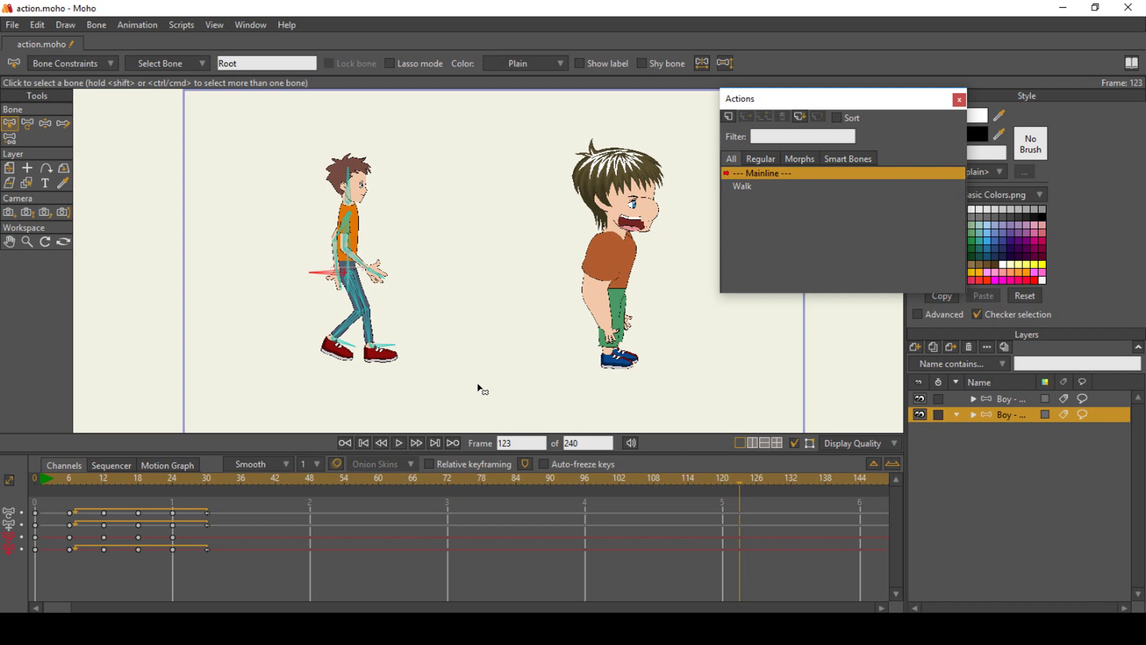
left_click(364, 442)
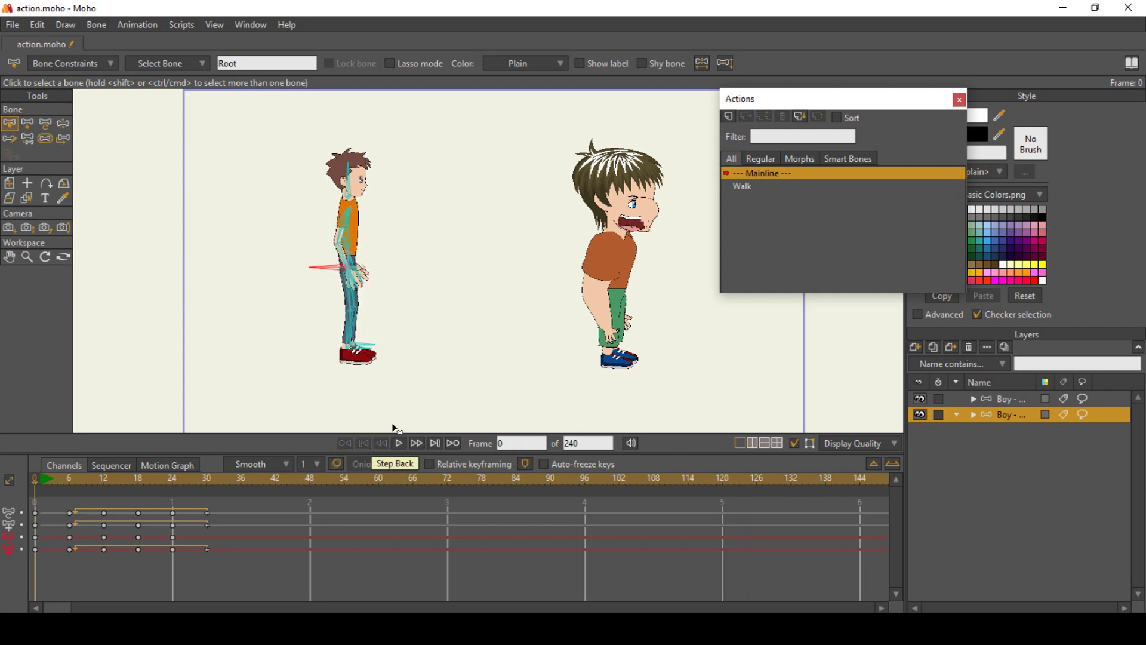
Export the Walk action to the custom content folder, choosing the Desktop as that folder's location.
left_click(756, 188)
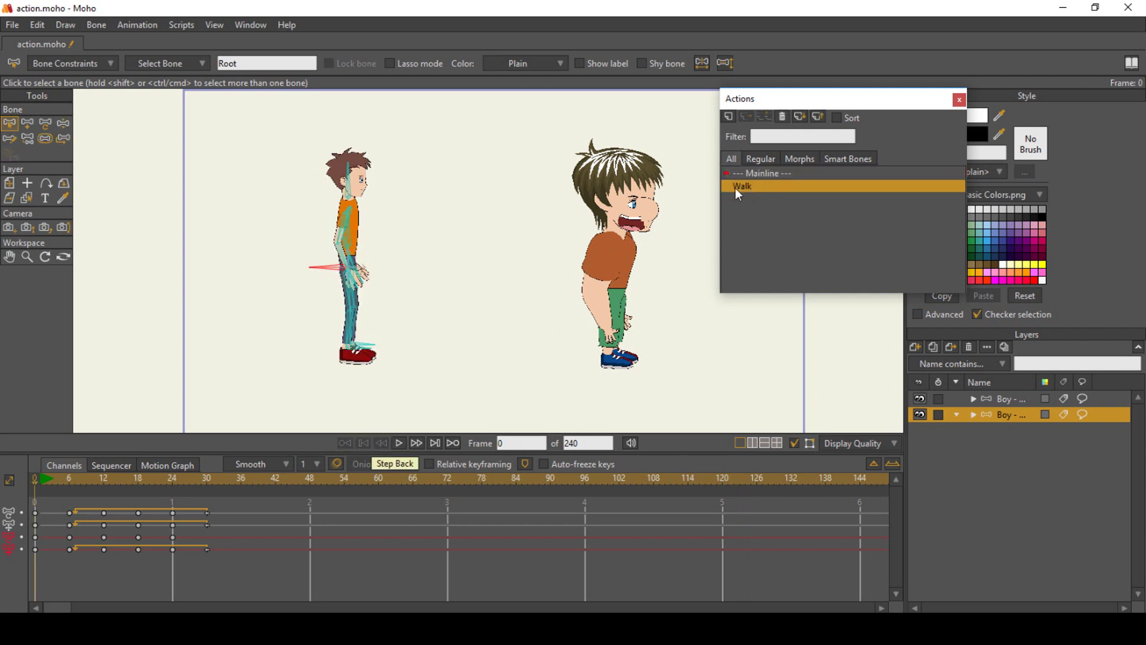
left_click(819, 117)
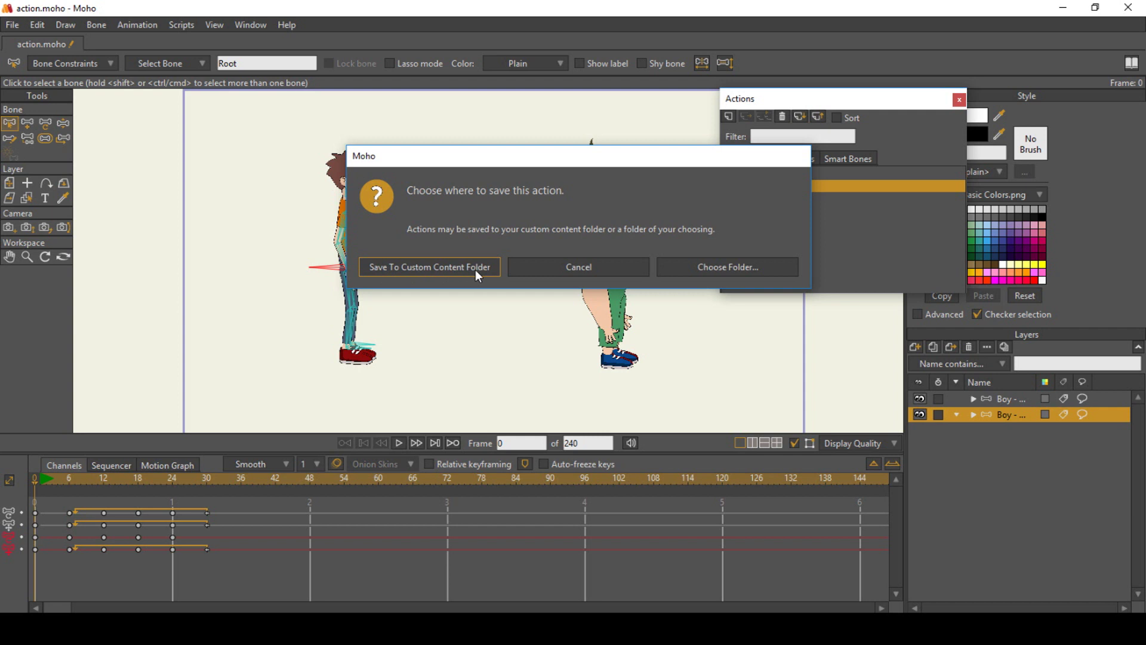
left_click(426, 272)
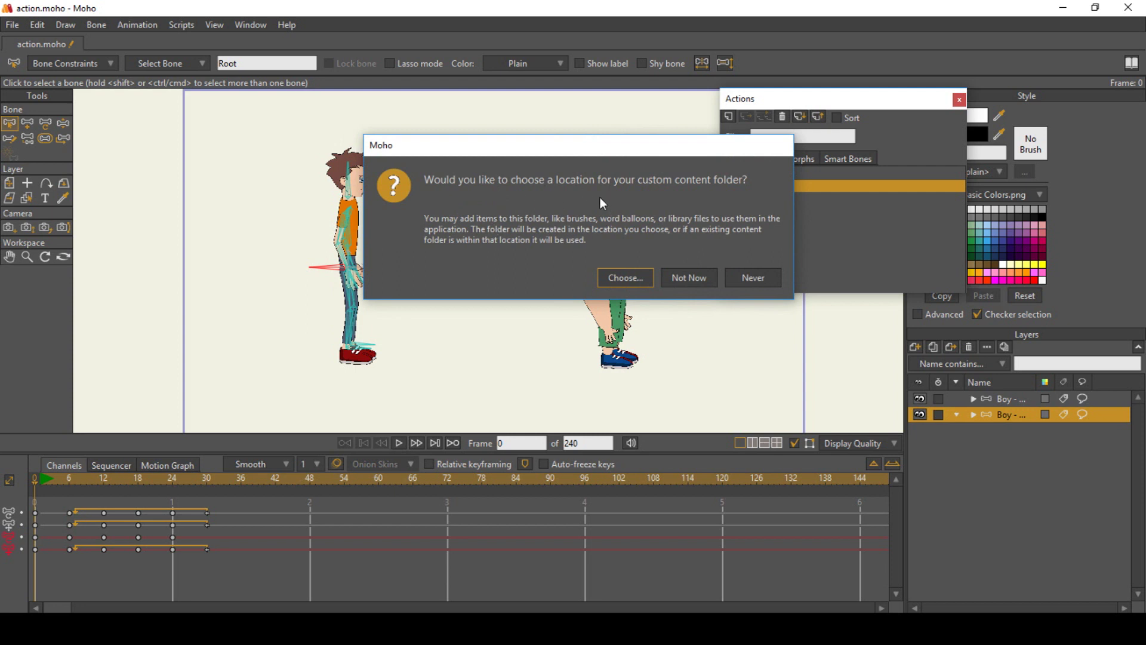
left_click(634, 284)
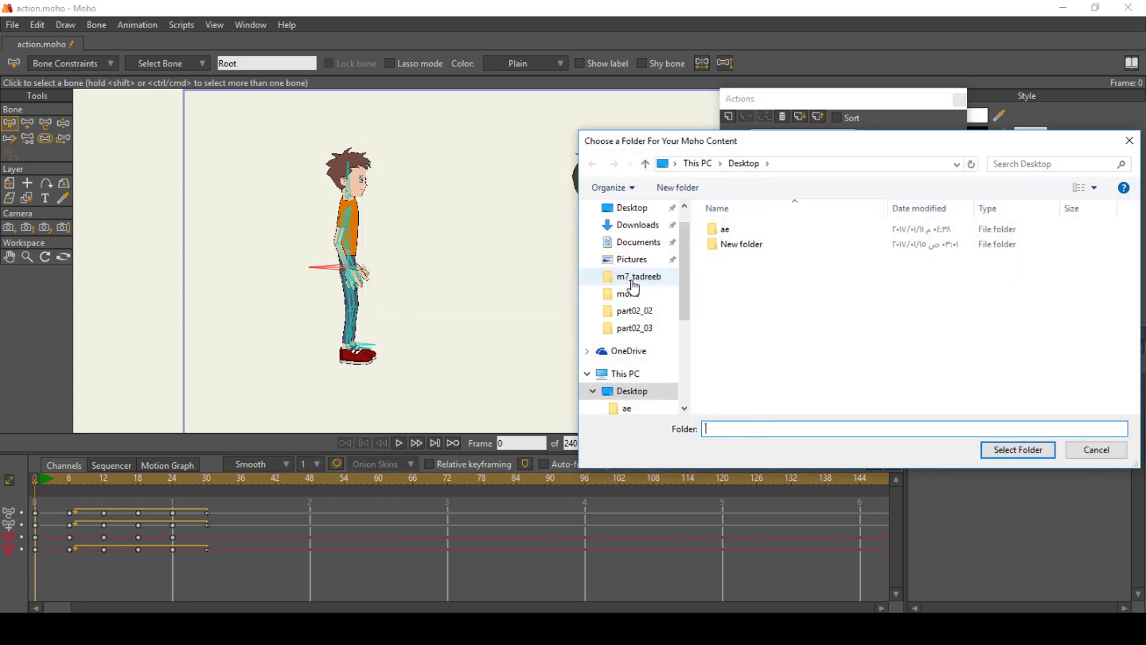
left_click_drag(783, 146, 471, 108)
left_click(430, 124)
left_click(690, 411)
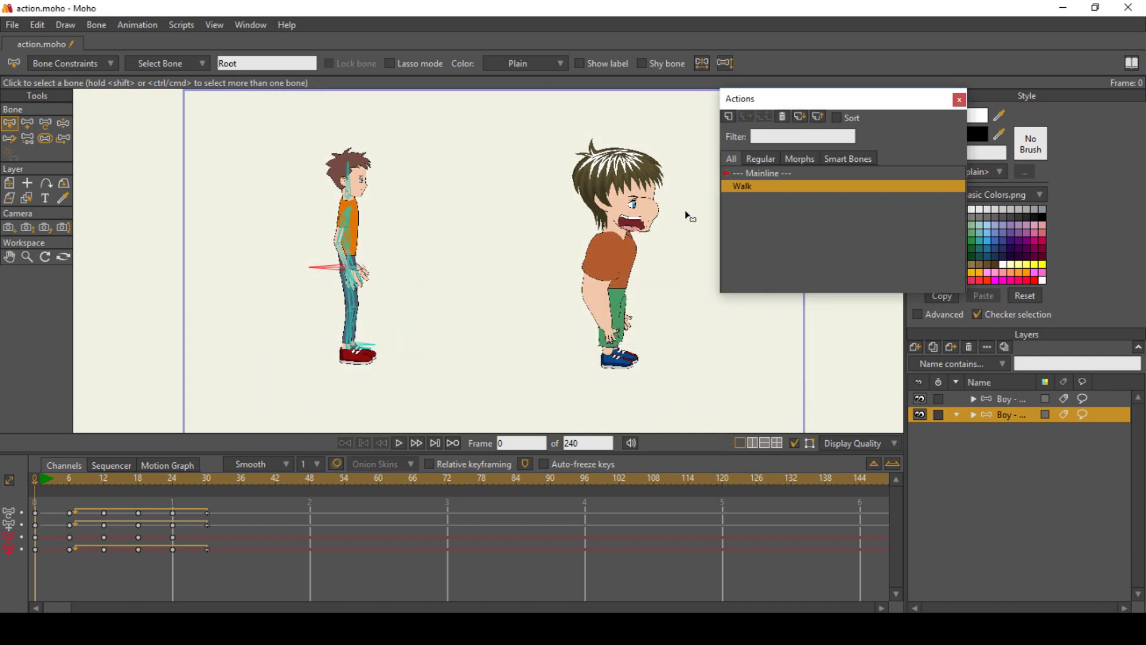
right_click(744, 187)
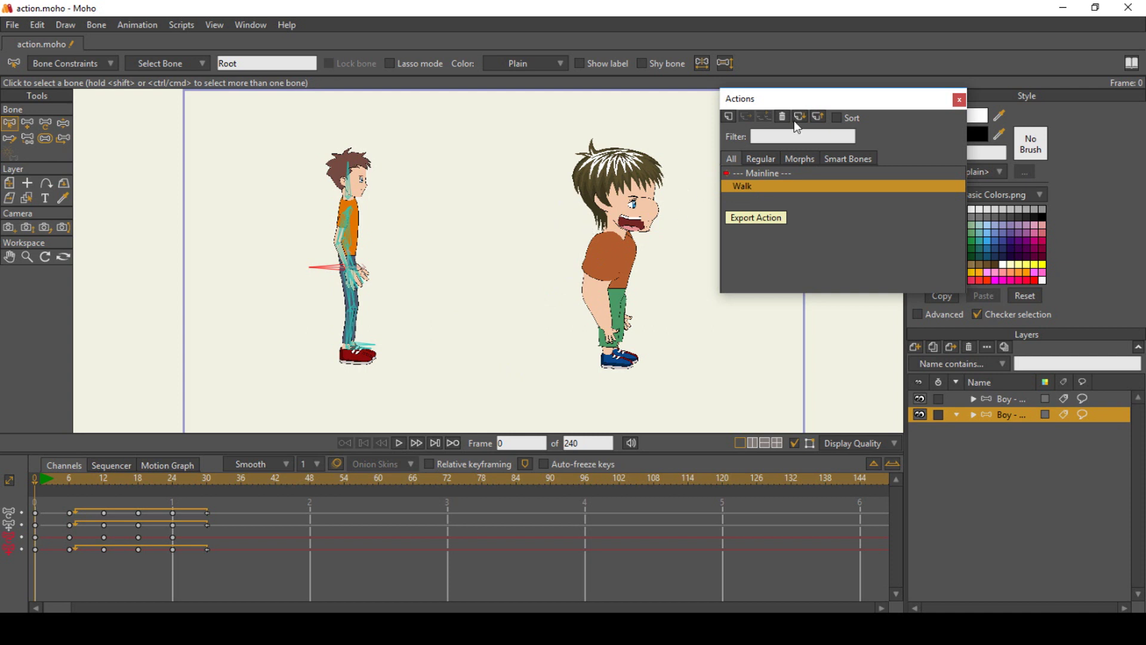
left_click_drag(812, 99, 819, 96)
left_click(819, 96)
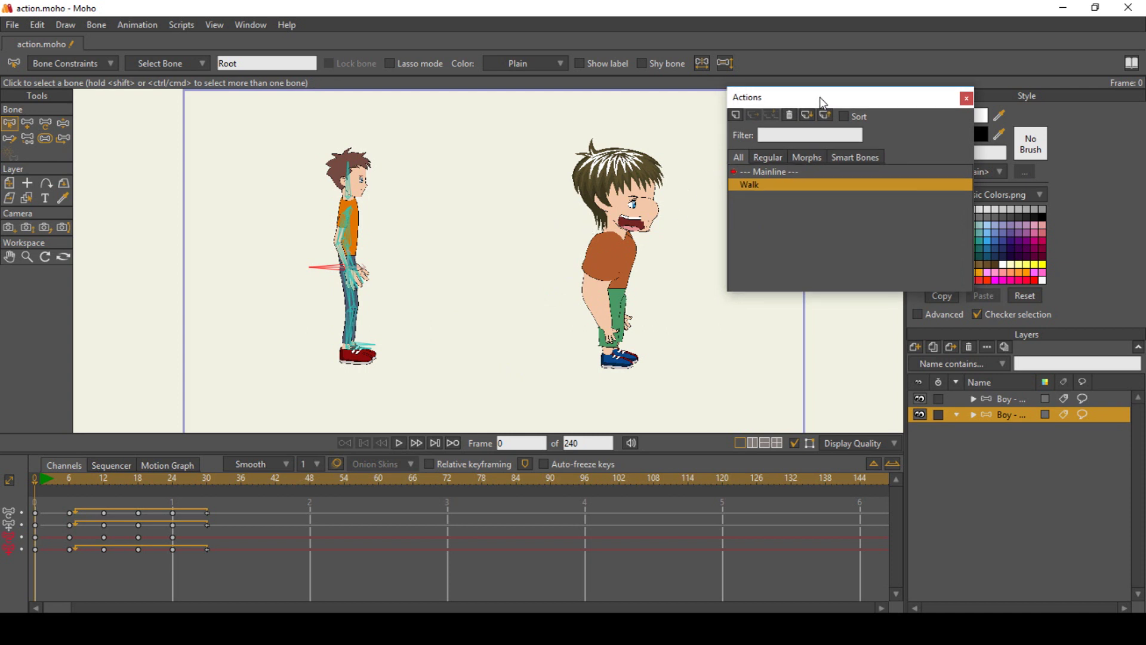
Import the Walk action from the Desktop's Moho Pro > Actions folder into the green-trousered boy's layer.
left_click(1001, 401)
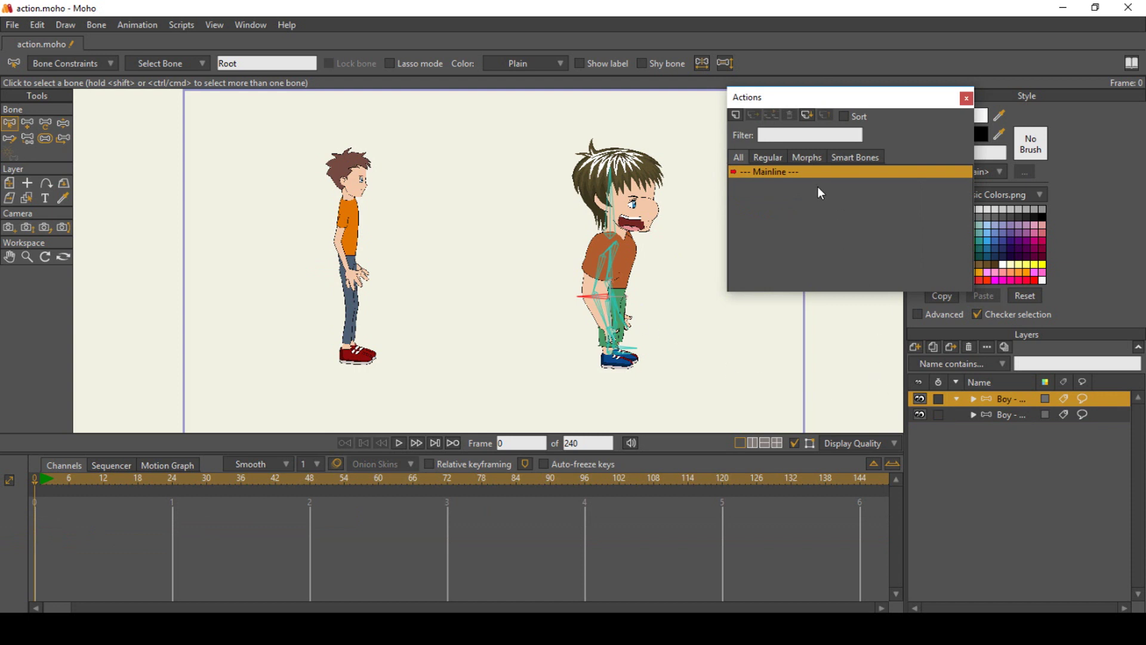
left_click(812, 116)
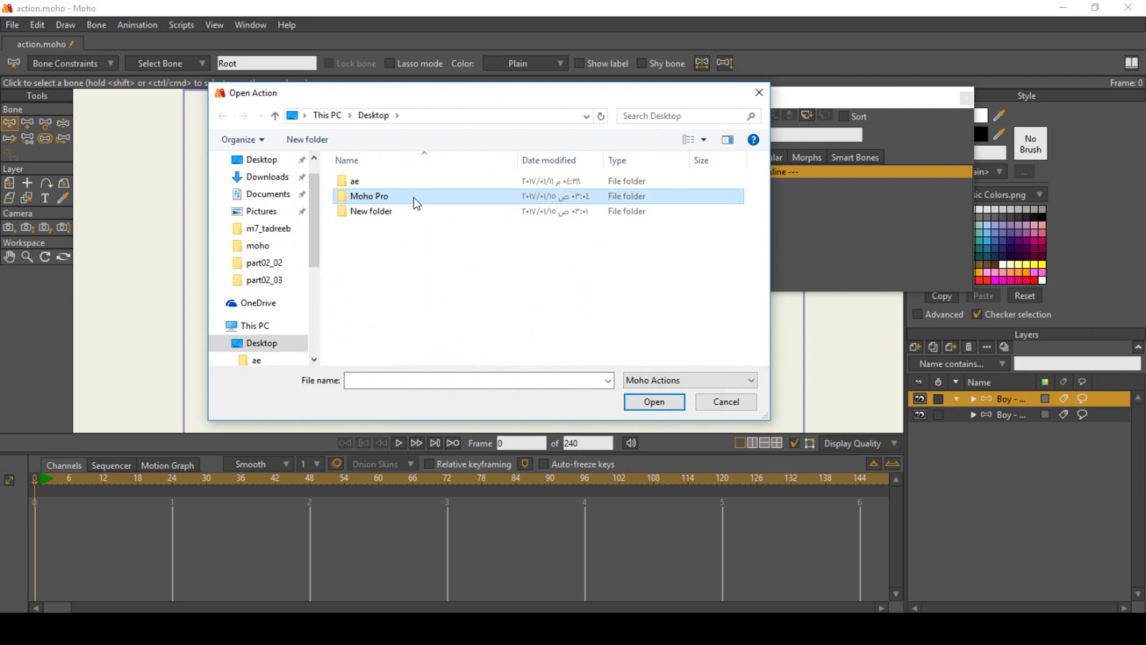
double_click(370, 197)
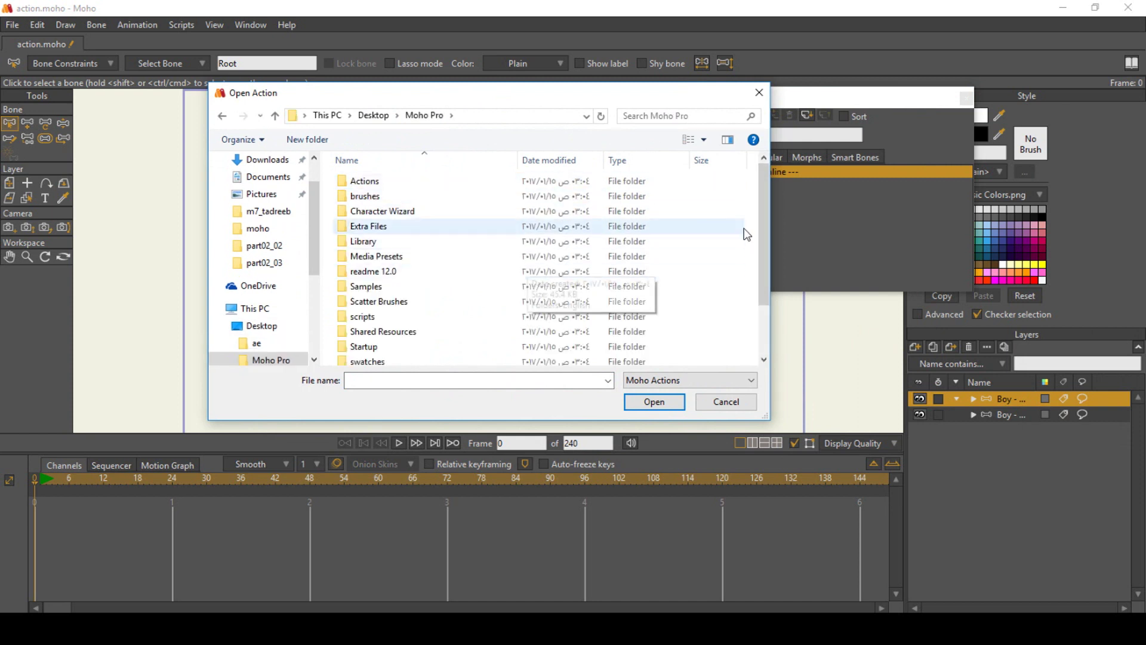
left_click_drag(764, 223, 772, 302)
scroll(537, 268, "up", 2)
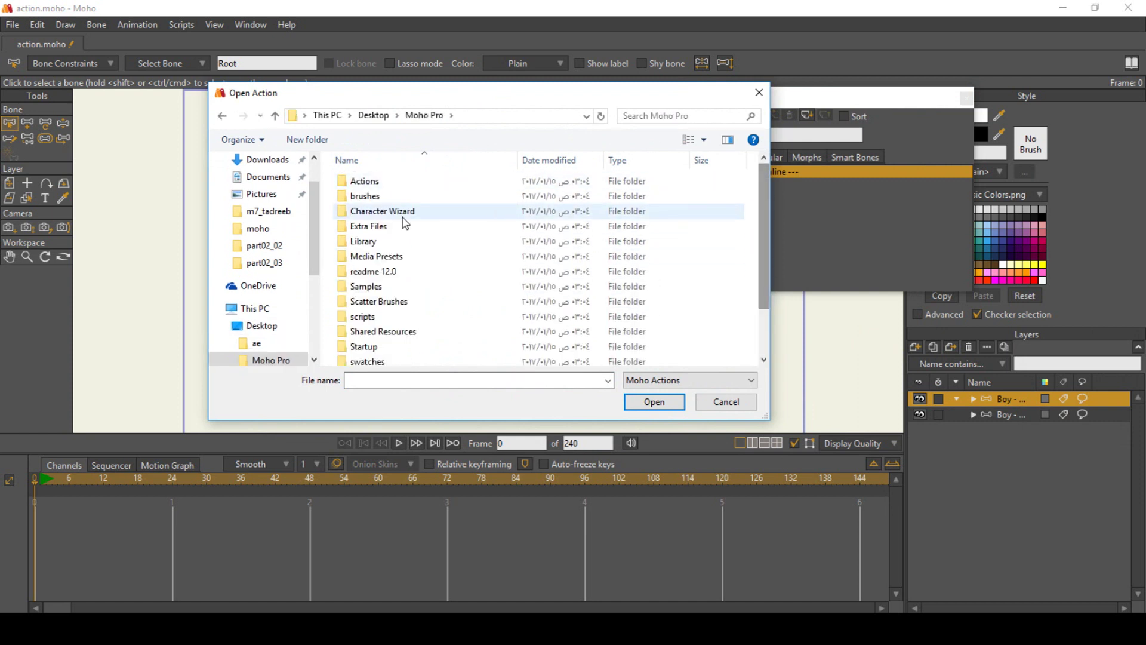
double_click(388, 185)
left_click(389, 186)
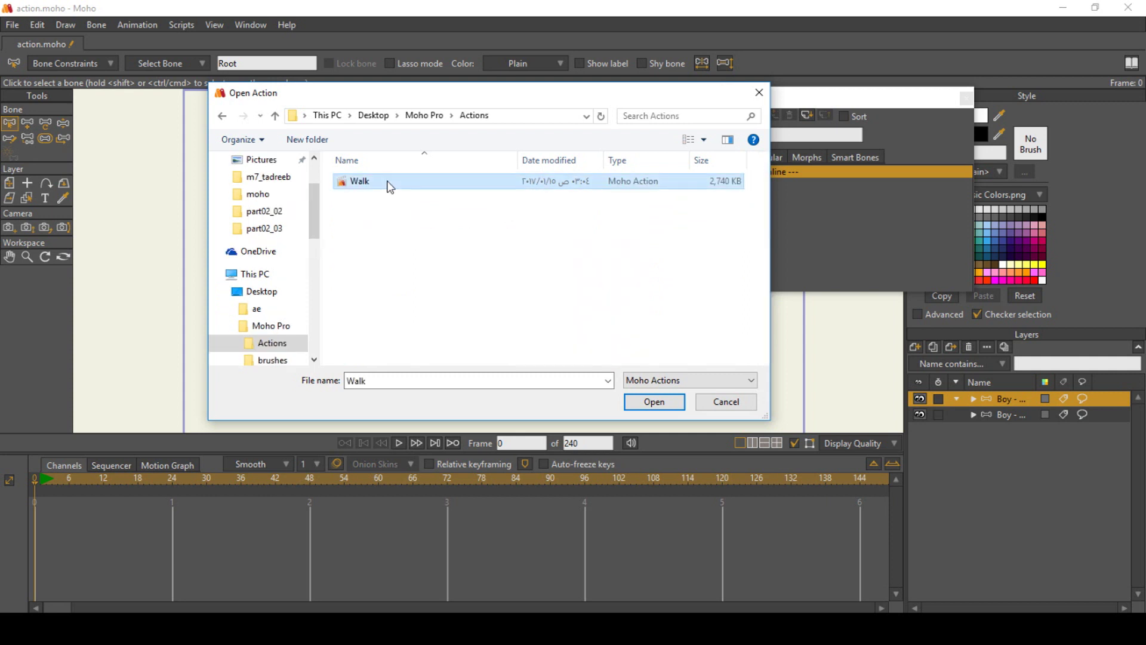
double_click(357, 182)
Insert a copy of the imported Walk action at frame 1 of the green-trousered boy's timeline.
left_click(749, 186)
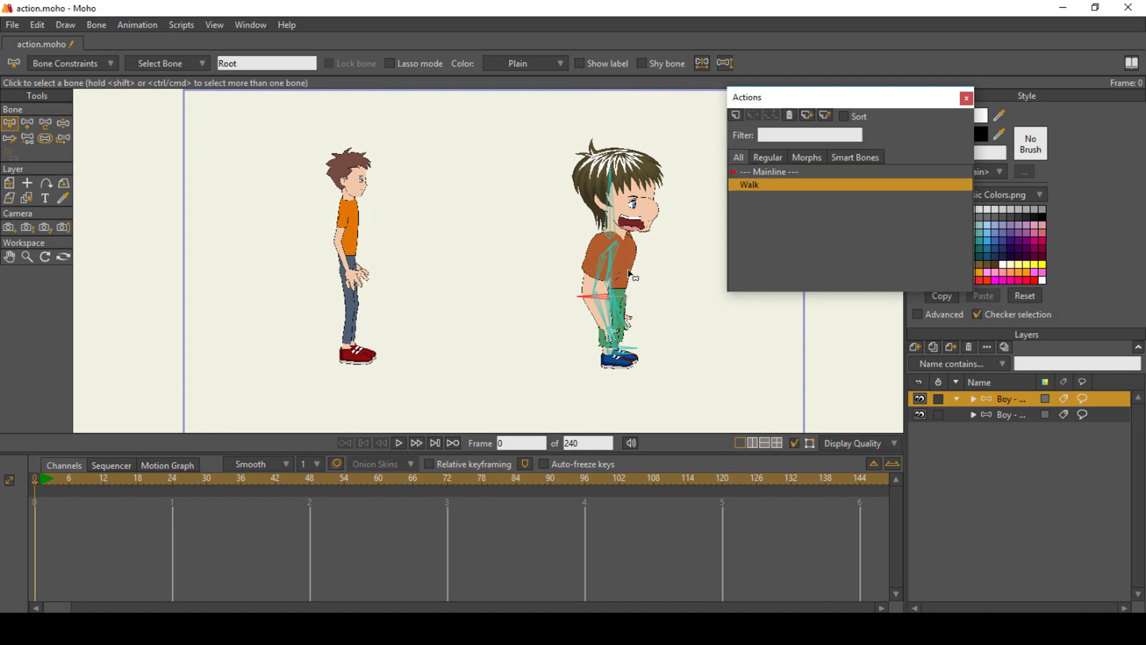
left_click(38, 481)
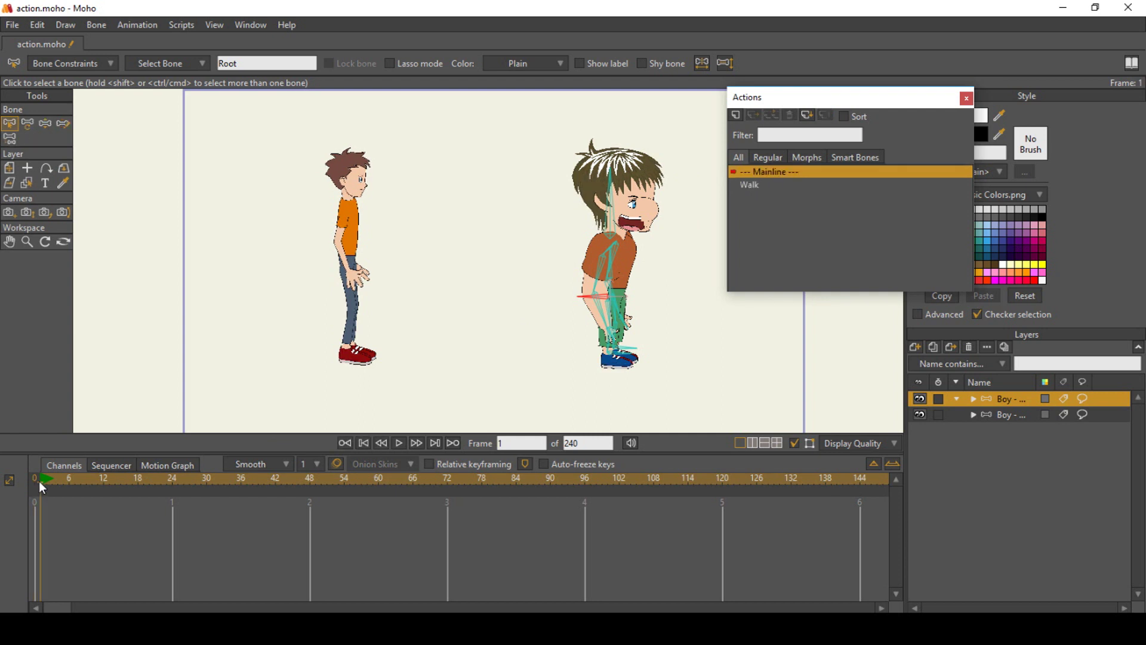
right_click(750, 185)
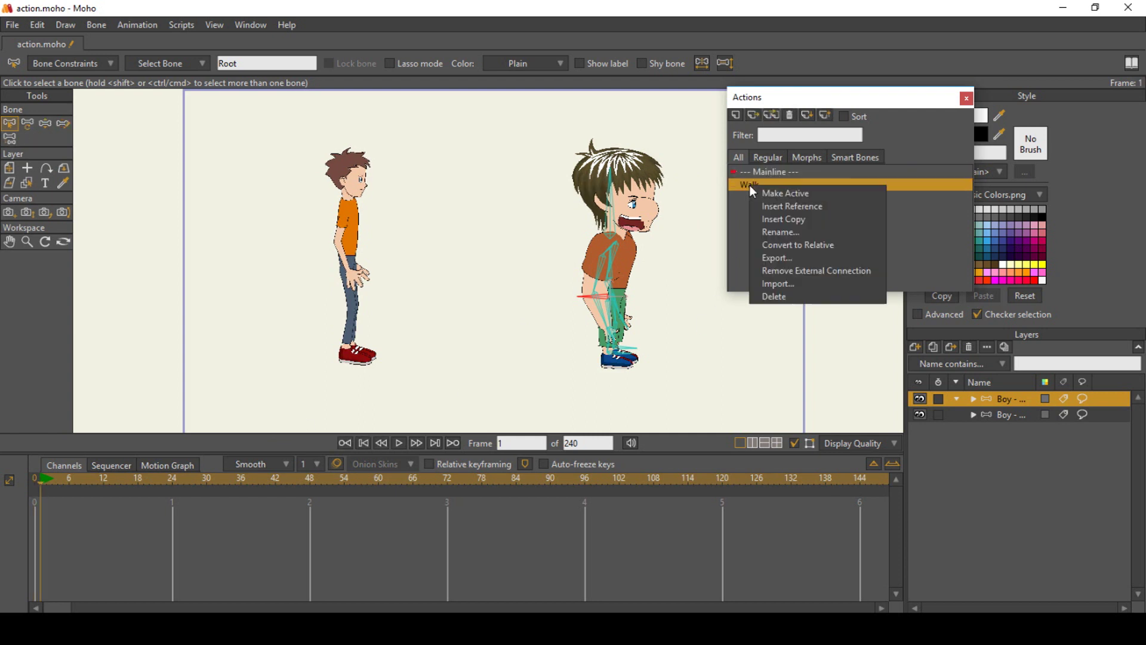
left_click(780, 221)
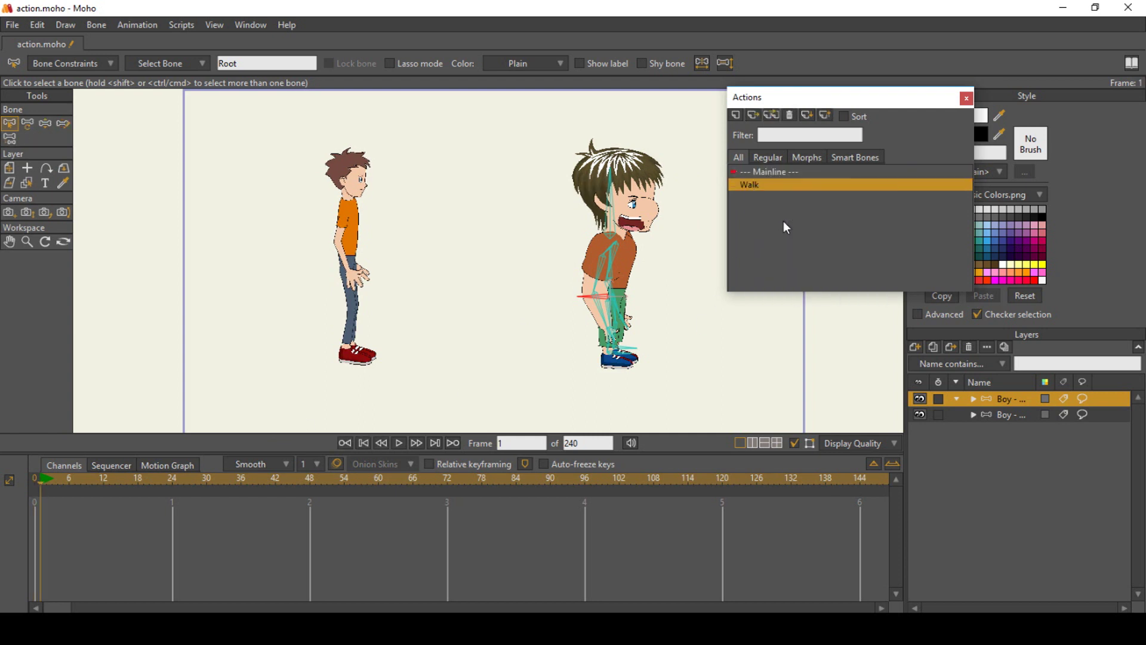
Close the Actions window, play back the animation and return to frame 0.
left_click(966, 99)
left_click(398, 442)
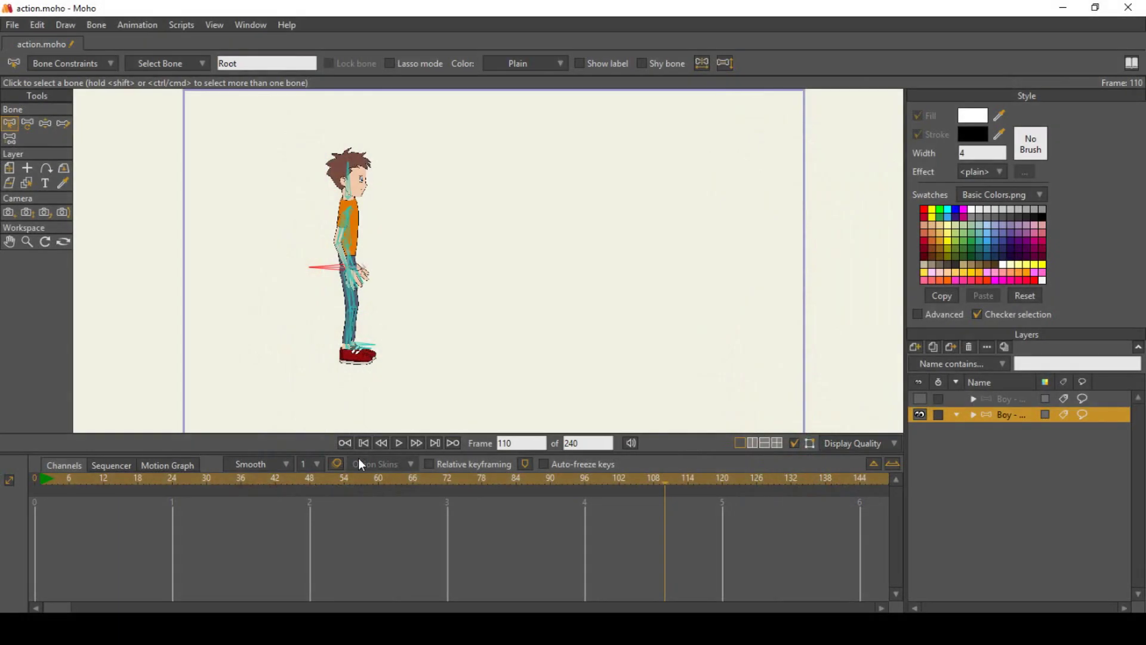
left_click(362, 448)
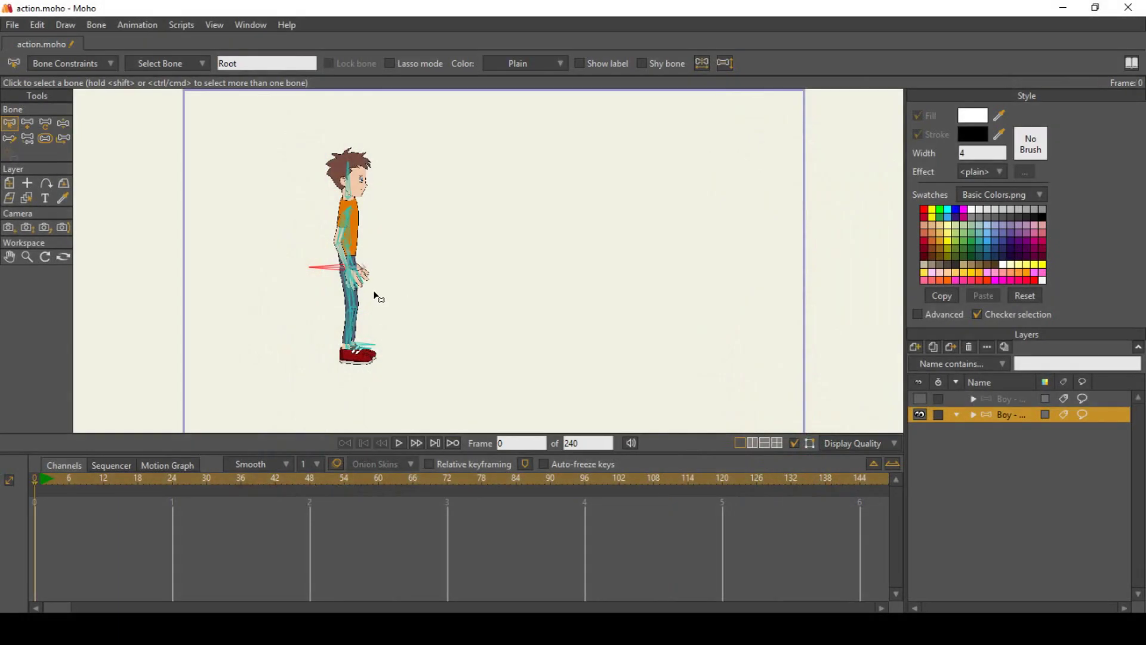
Reopen the Actions window and make the orange-shirt boy's Walk action active for editing.
left_click(252, 24)
mouse_move(278, 108)
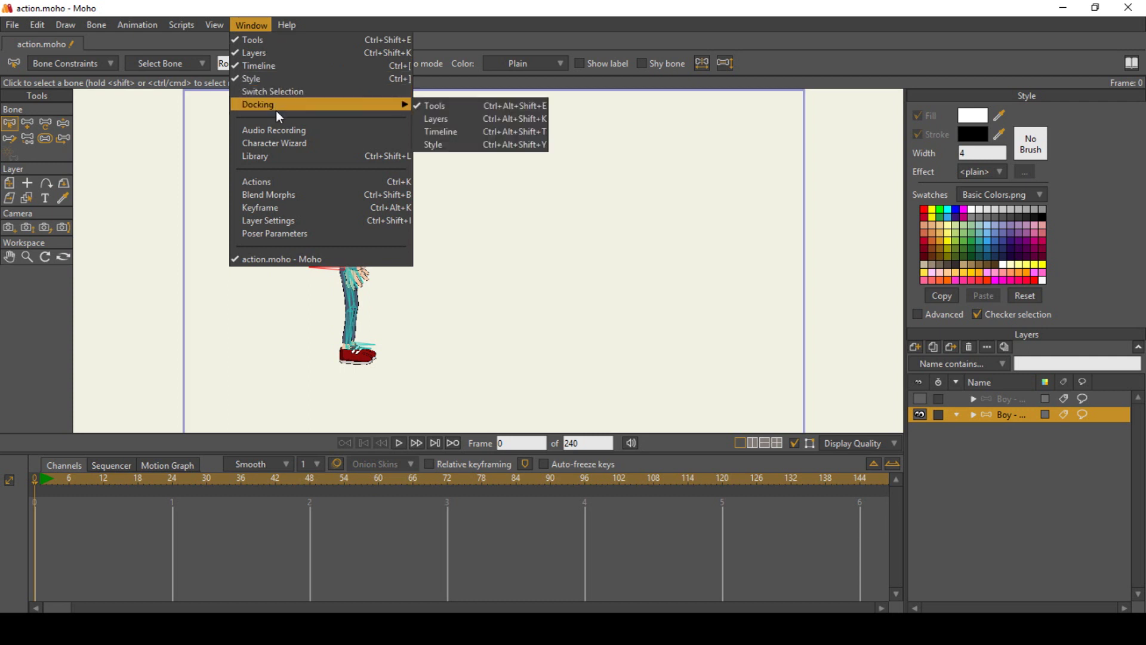
left_click(285, 181)
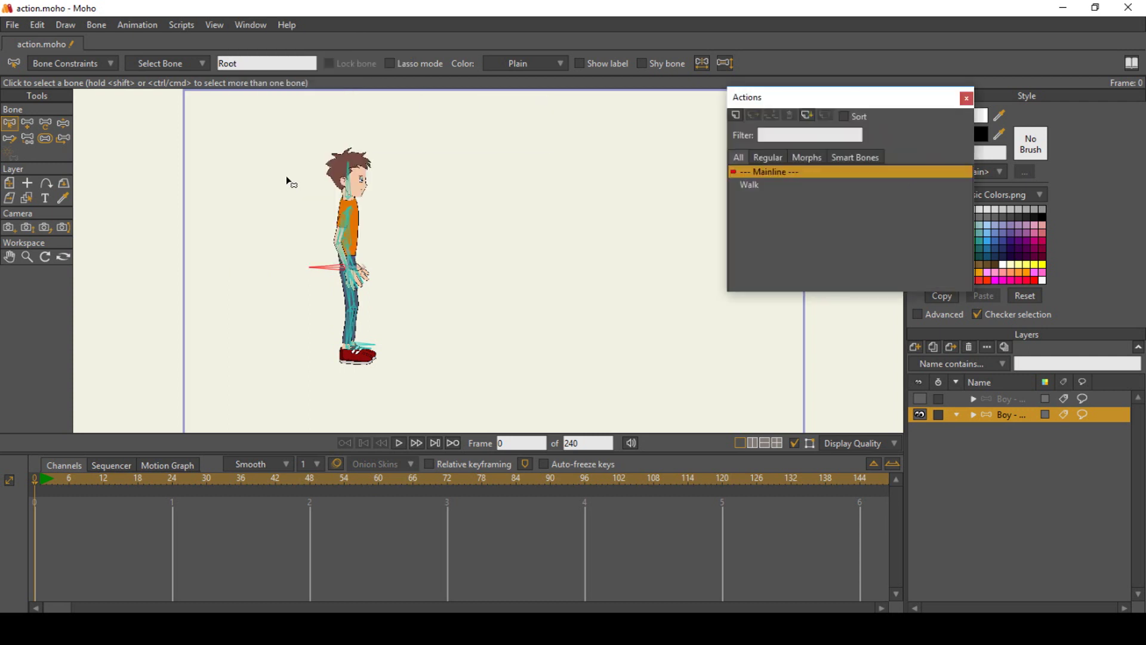
left_click(748, 188)
double_click(772, 185)
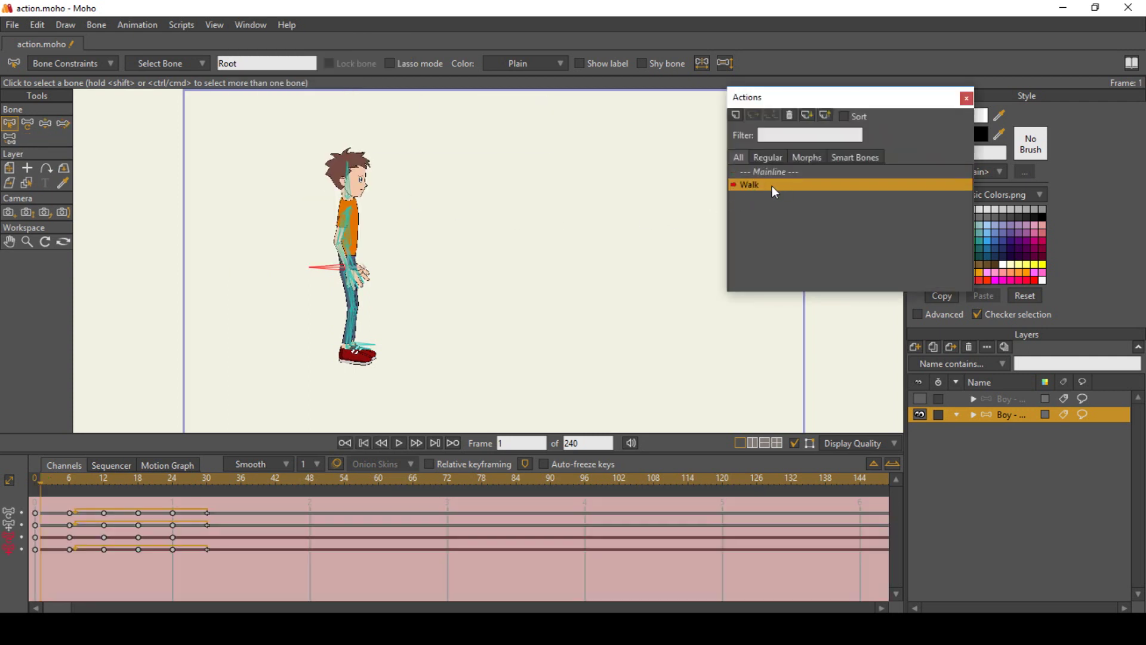
Preview the active Walk action, return to frame 0 and scrub its timeline to frame 30.
left_click(398, 443)
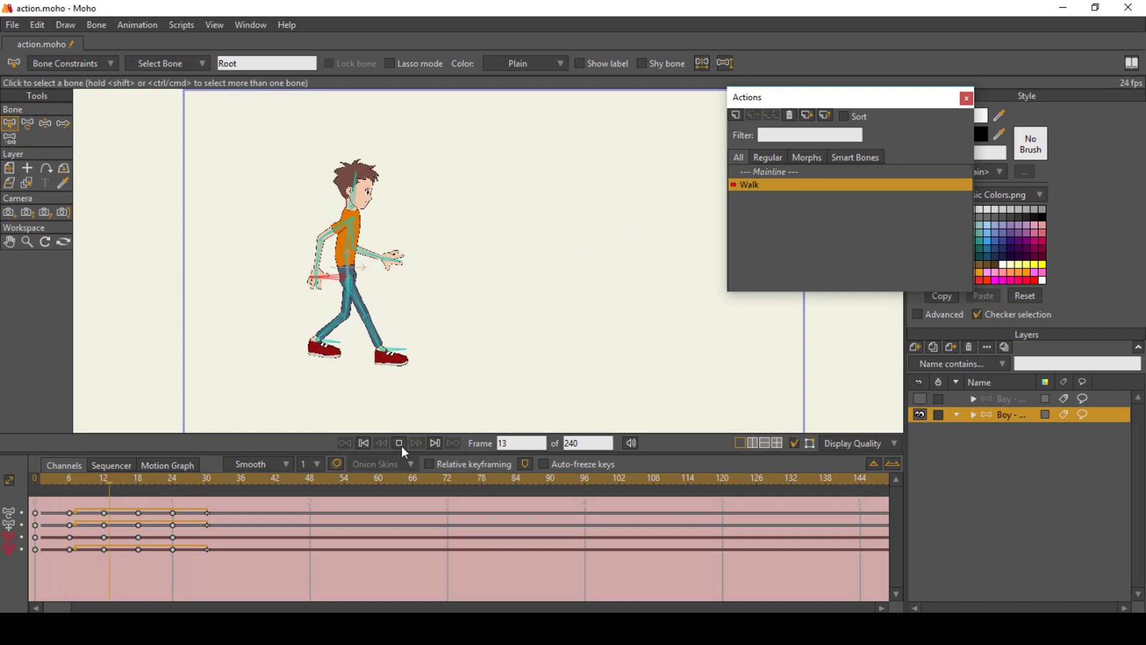
left_click(399, 443)
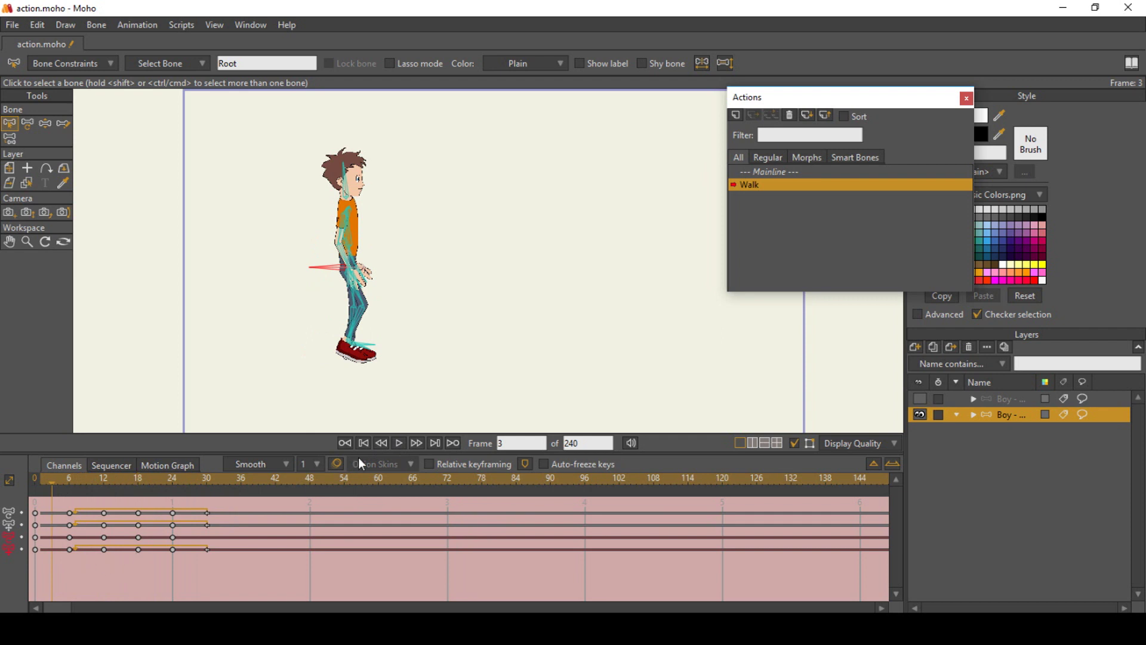
key("shift+comma")
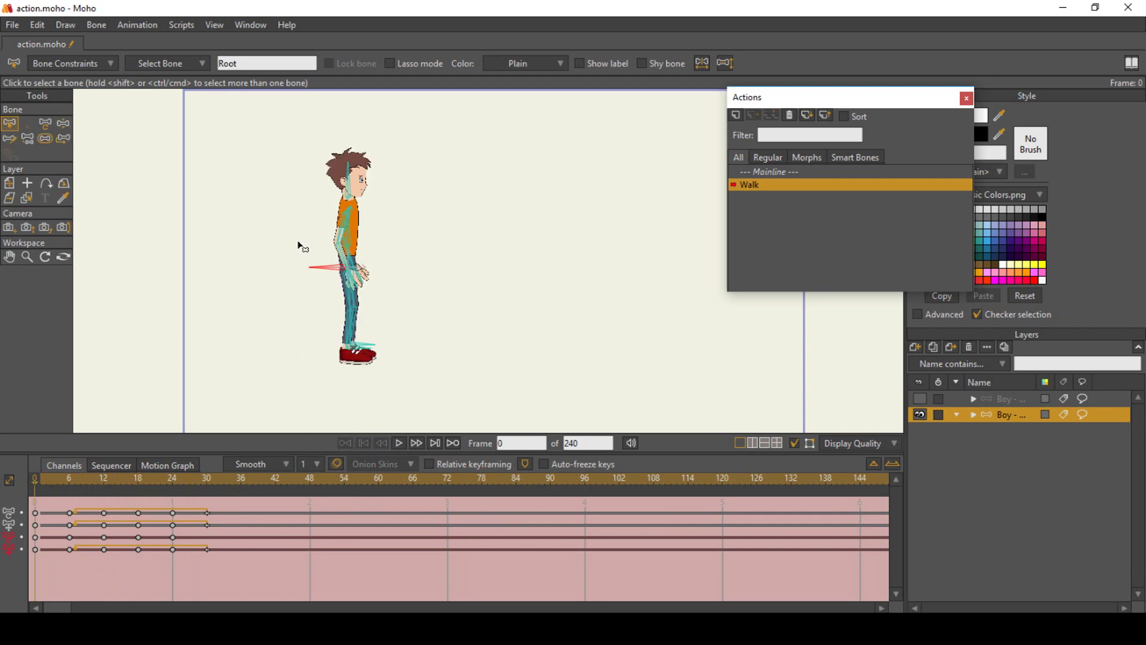
left_click_drag(38, 478, 207, 496)
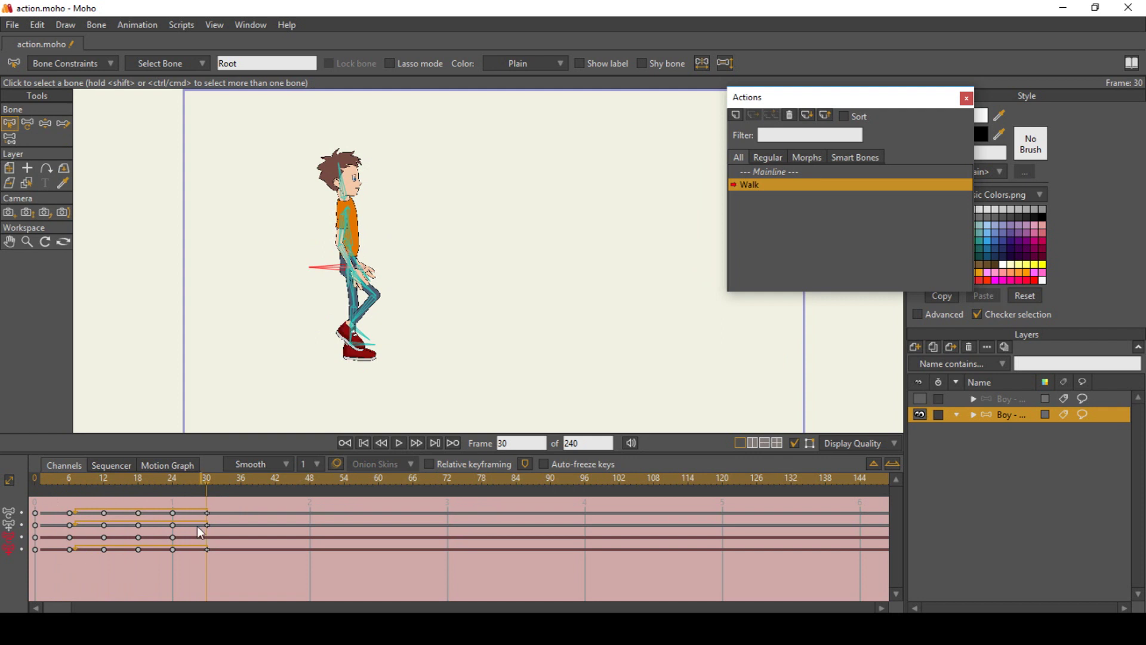
Move the orange-shirt boy's root bone forward at frame 30 of the Walk action using Manipulate Bones.
key("z")
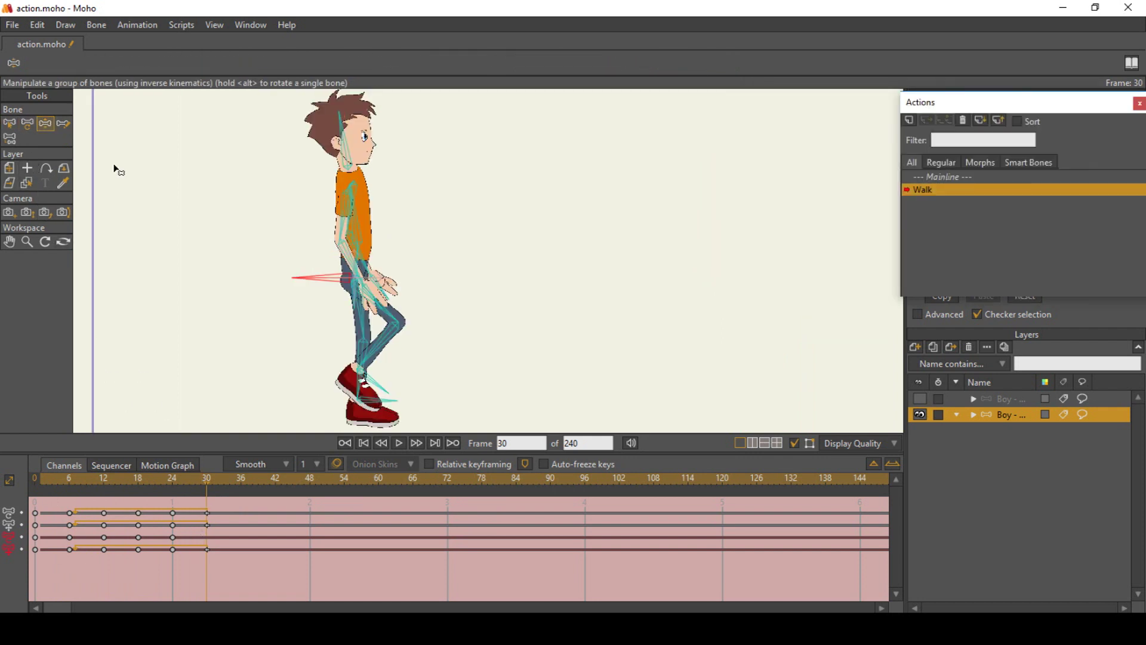
scroll(334, 278, "down", 3)
left_click_drag(335, 264, 469, 263)
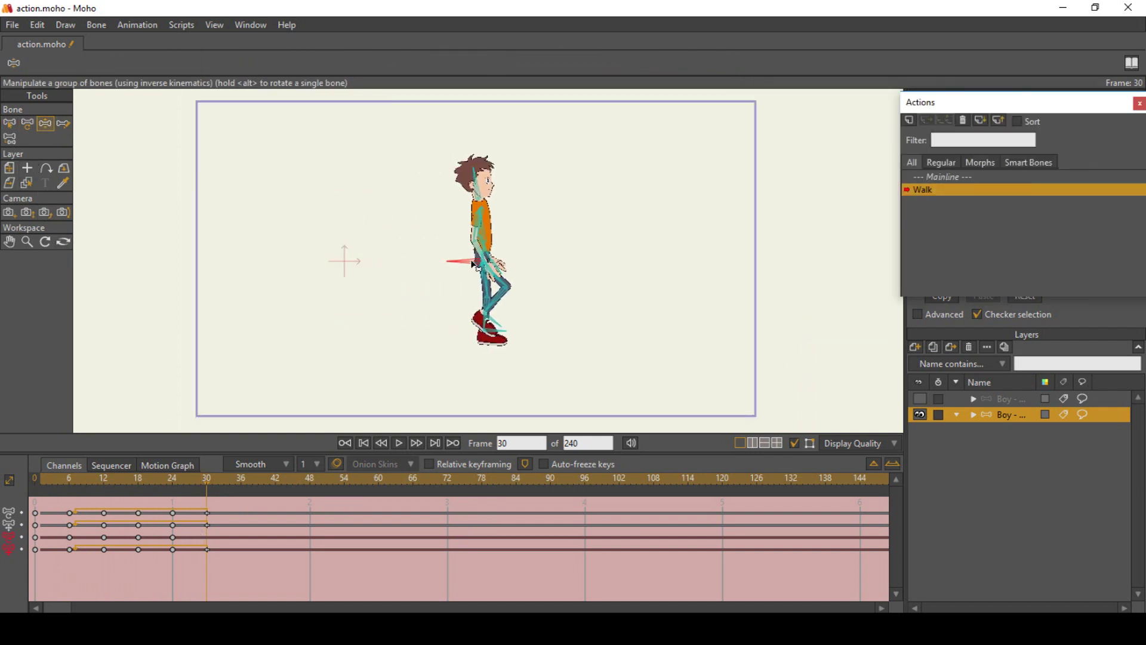
Delete the root bone's movement keyframes at frames 12, 18 and 24, and set its frame 6 keyframe to Linear interpolation.
left_click_drag(194, 485, 178, 547)
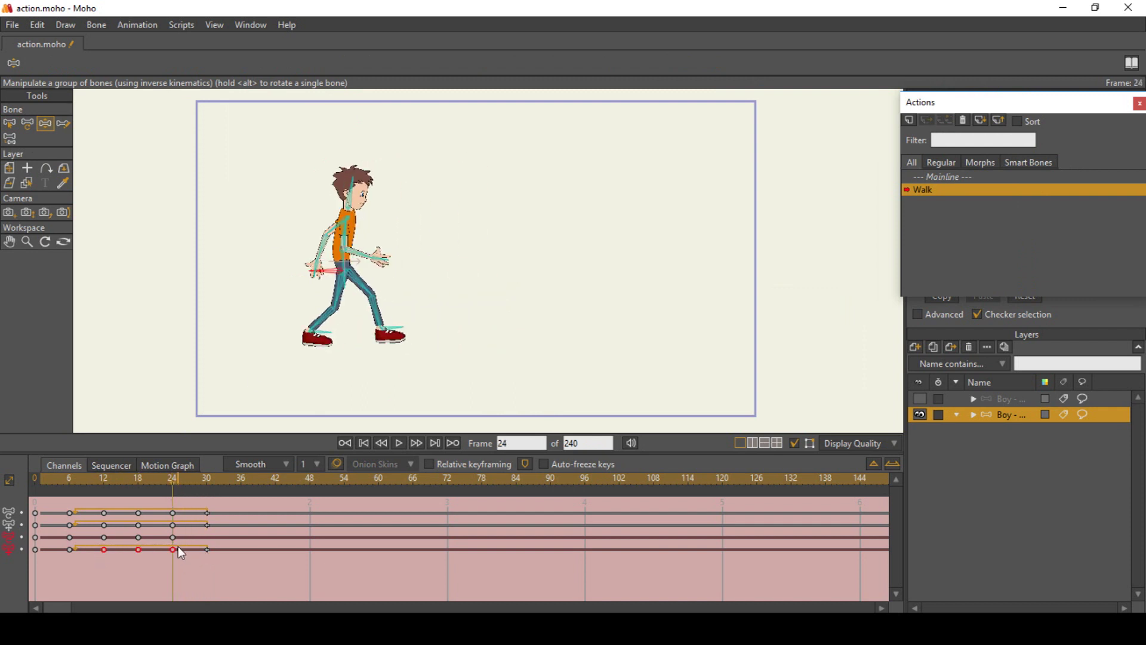
key("Delete")
right_click(70, 550)
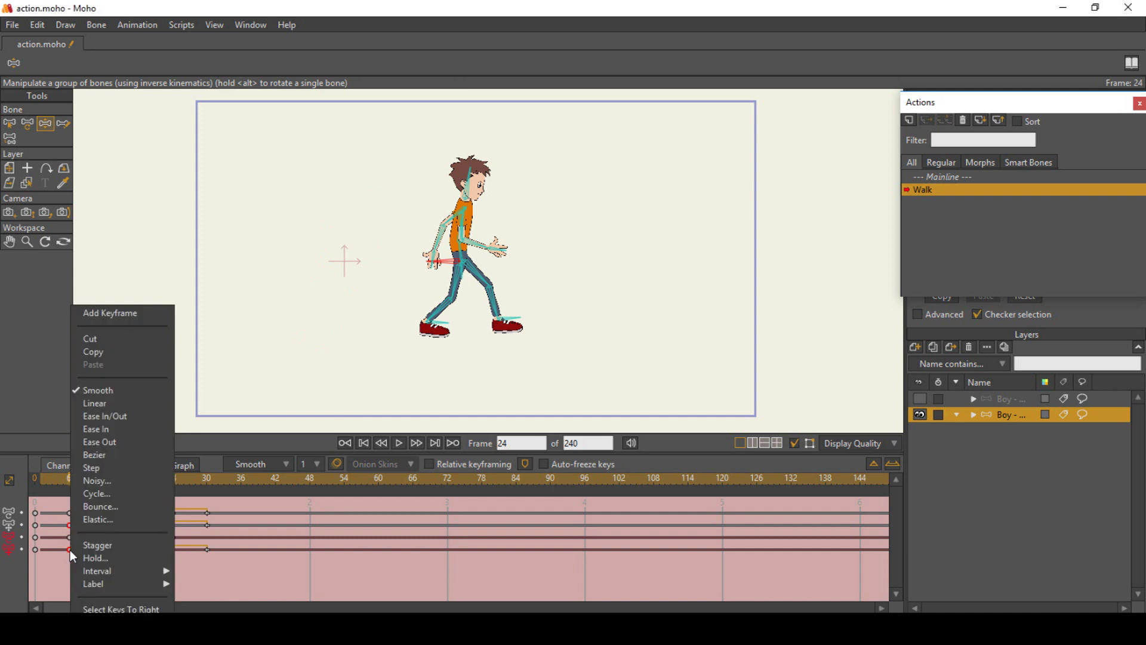
left_click(114, 404)
Preview the edited Walk action and scrub its timeline to frame 30.
left_click(397, 443)
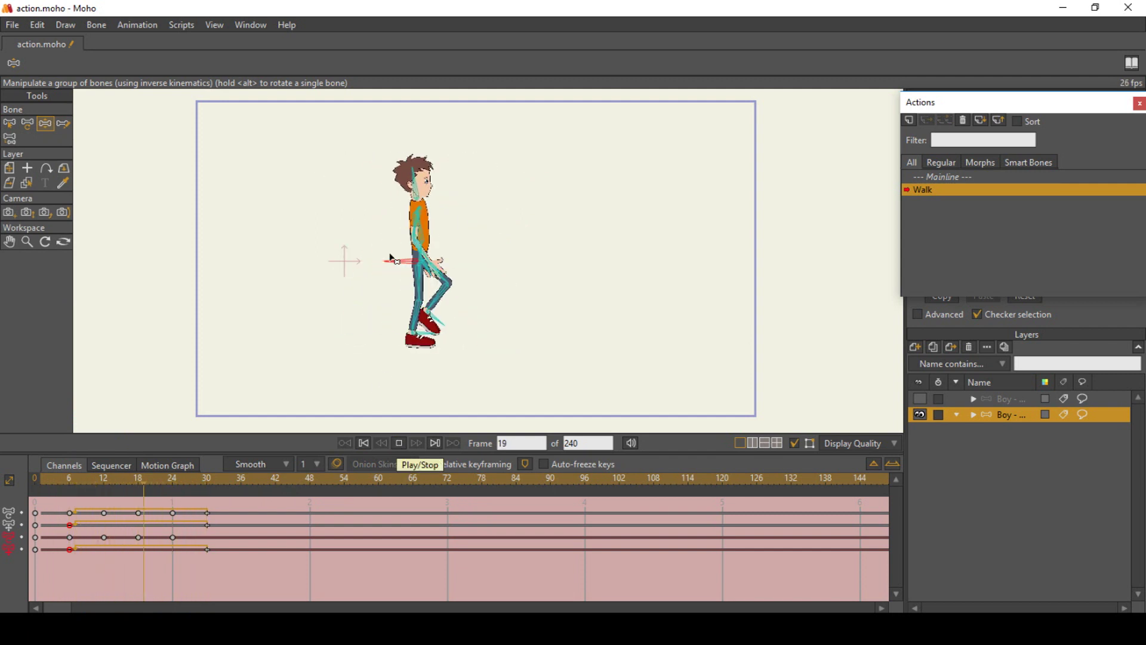
left_click(397, 443)
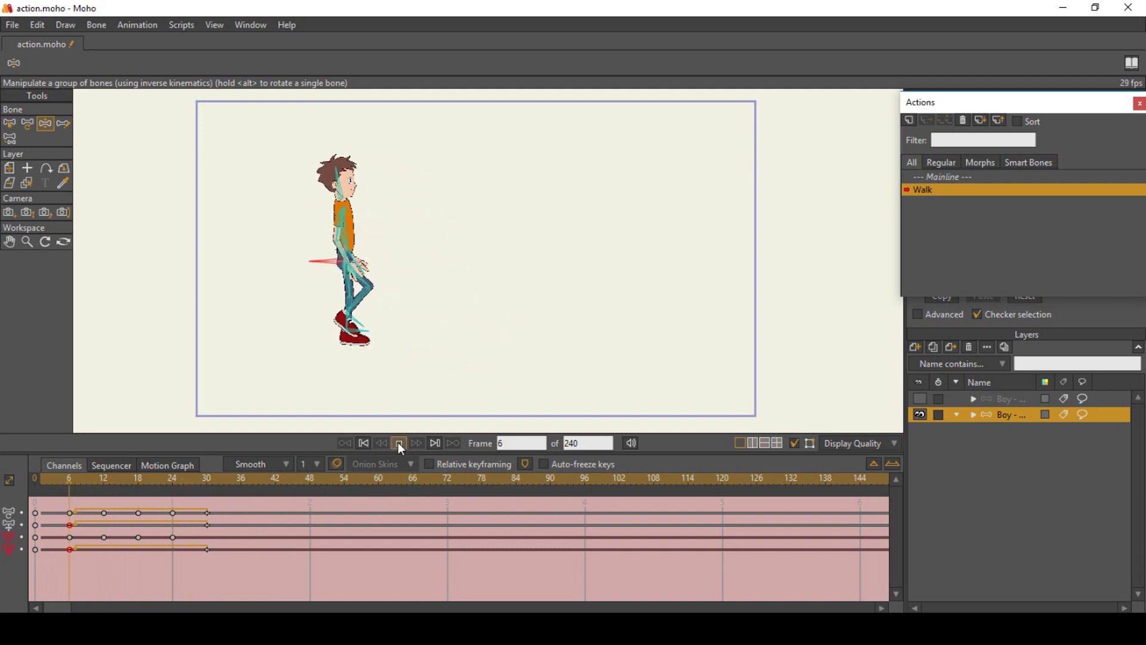
left_click_drag(85, 494, 207, 487)
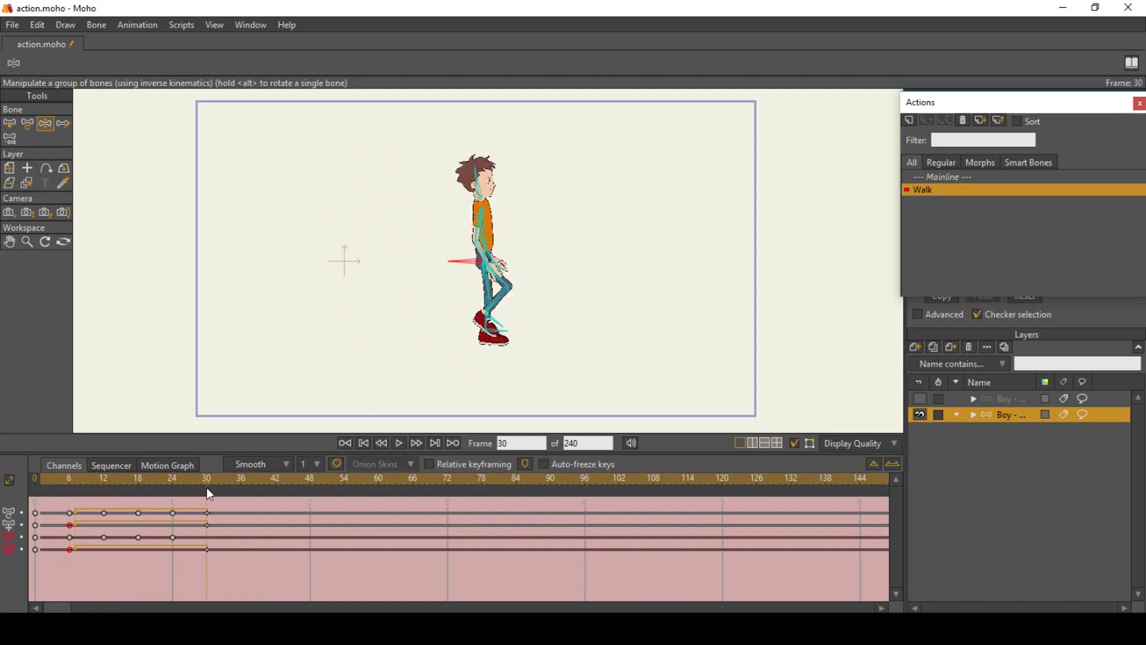
Enable Additive cycle on the root bone's cycling movement keyframe at frame 30.
right_click(206, 550)
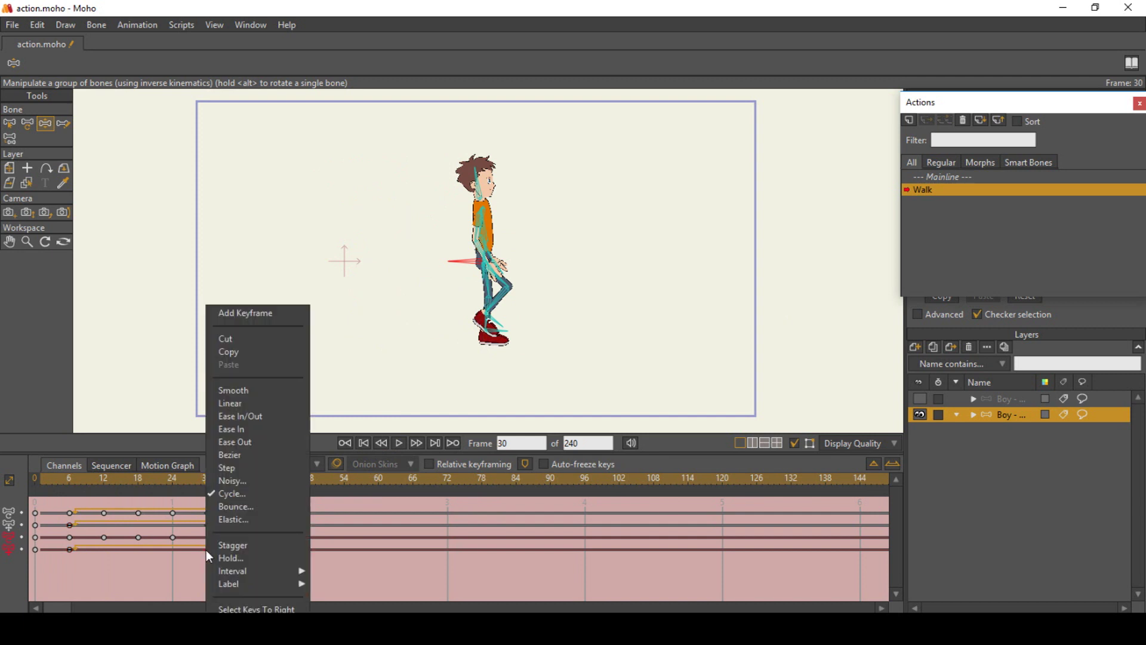
left_click(256, 496)
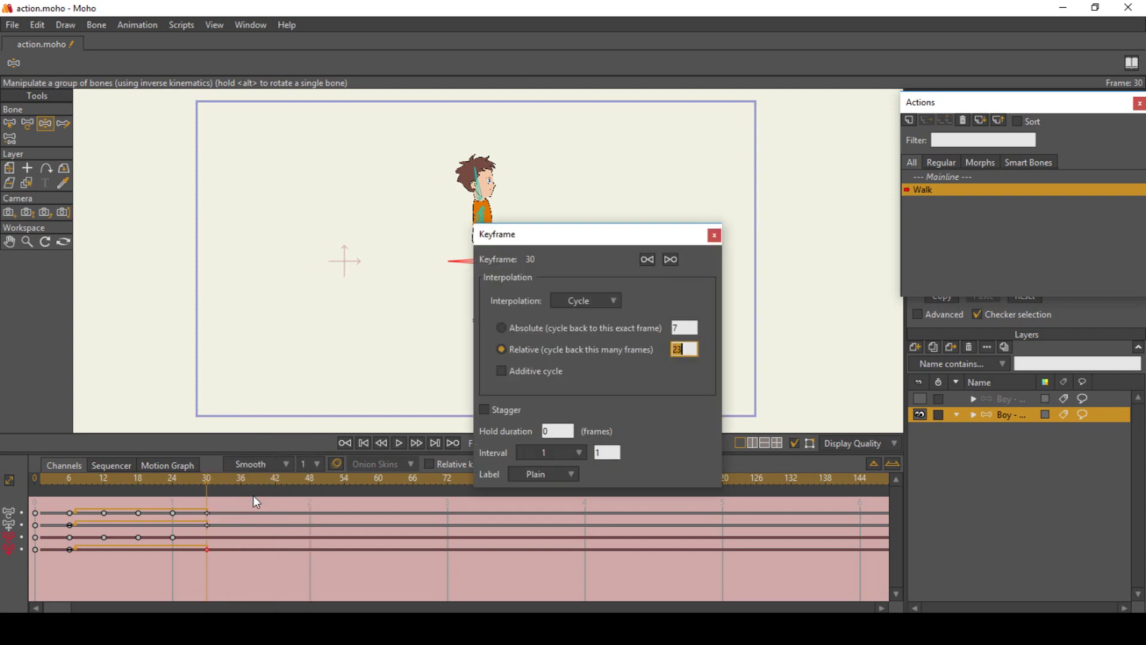
left_click_drag(550, 241, 672, 133)
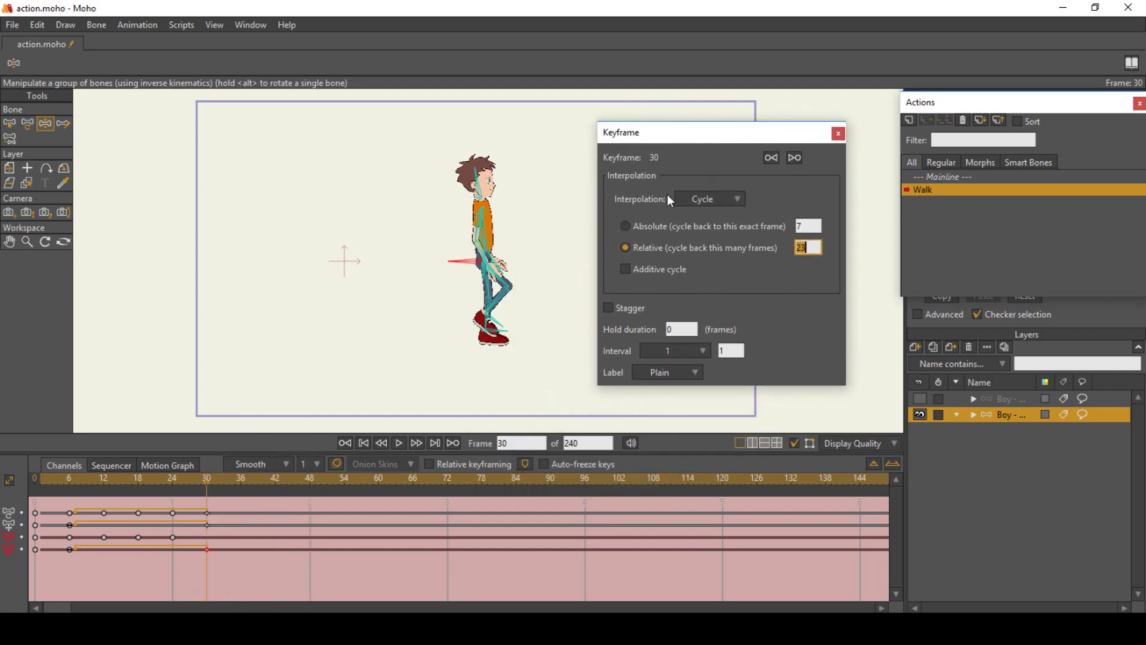
left_click(626, 269)
left_click(839, 133)
Return to frame 0 and switch the orange-shirt boy's timeline from the Walk action to Mainline.
key("ctrl+shift+Left")
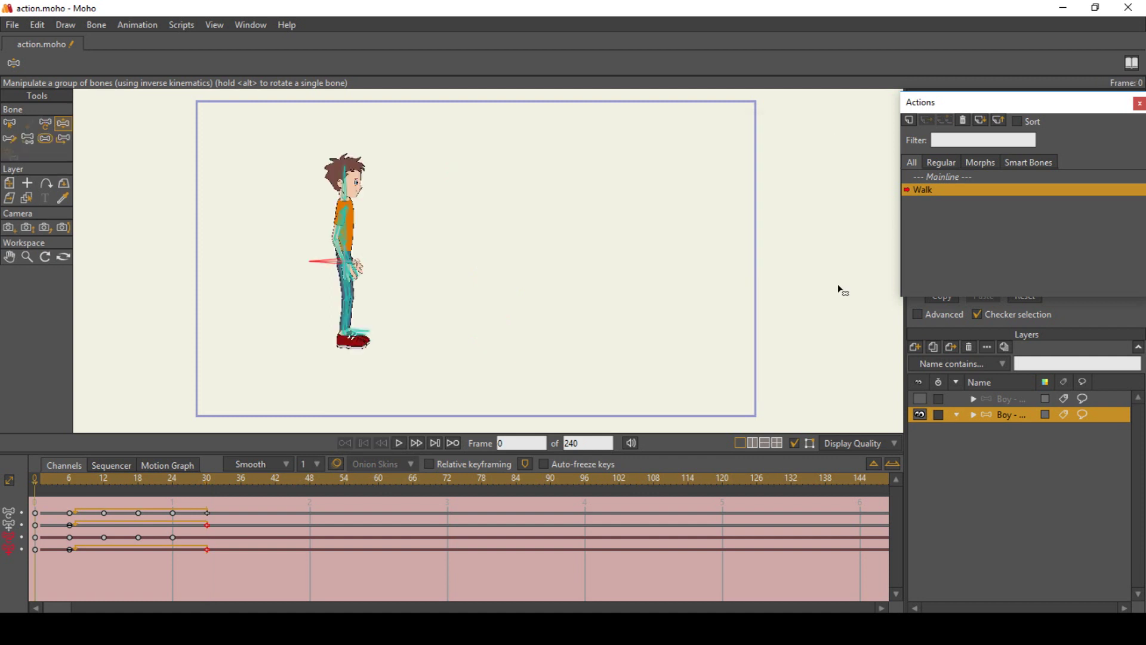
left_click_drag(970, 106, 682, 154)
left_click(672, 199)
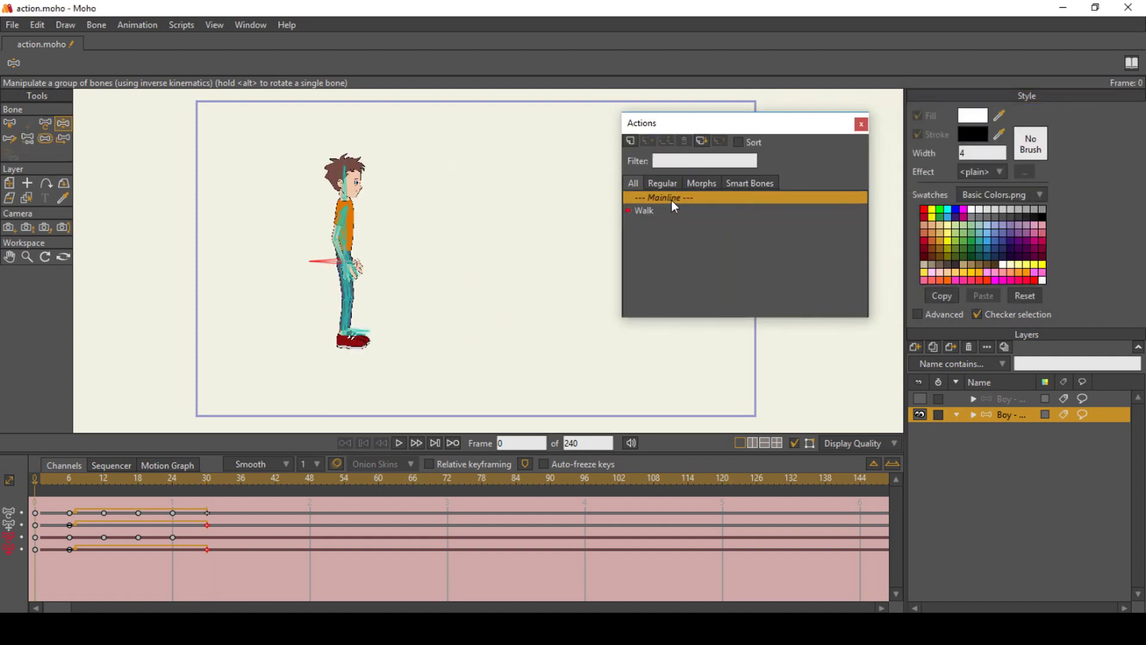
left_click_drag(830, 122, 849, 115)
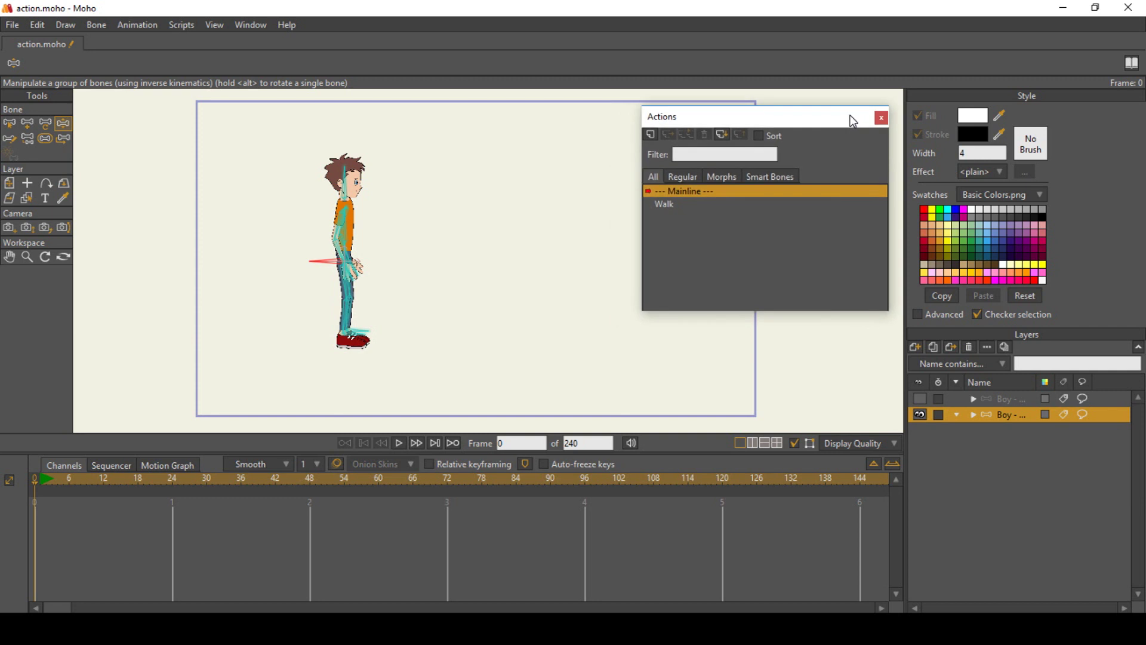
Insert a copy of the Walk action at frame 1 of the Mainline timeline, close the Actions window and play the animation.
left_click(41, 481)
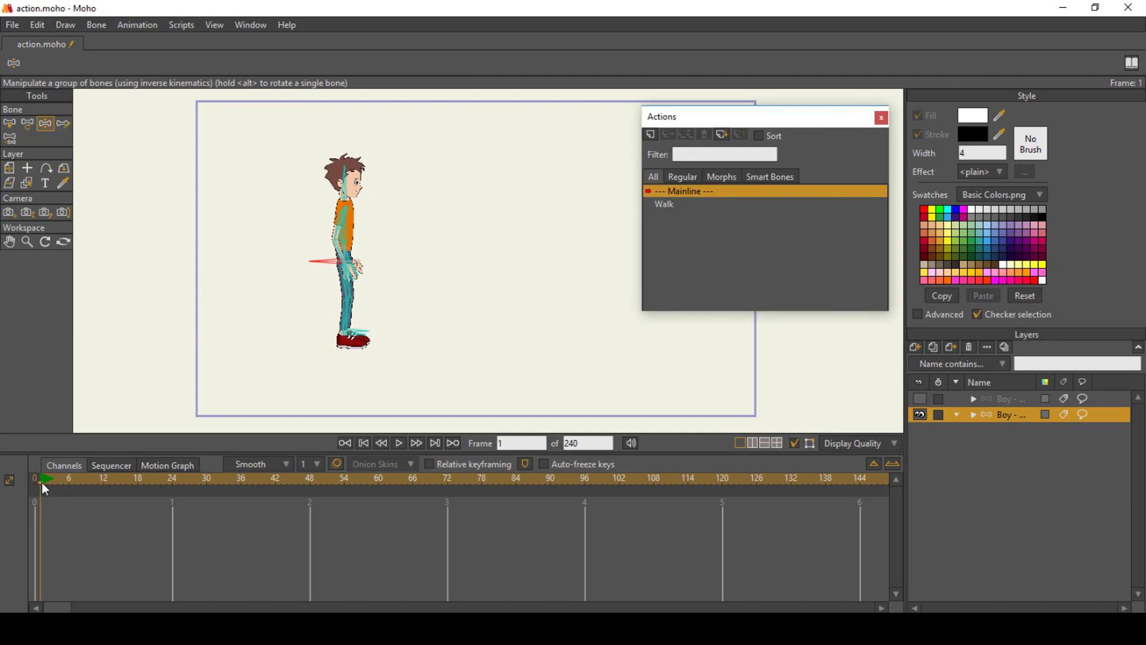
right_click(682, 207)
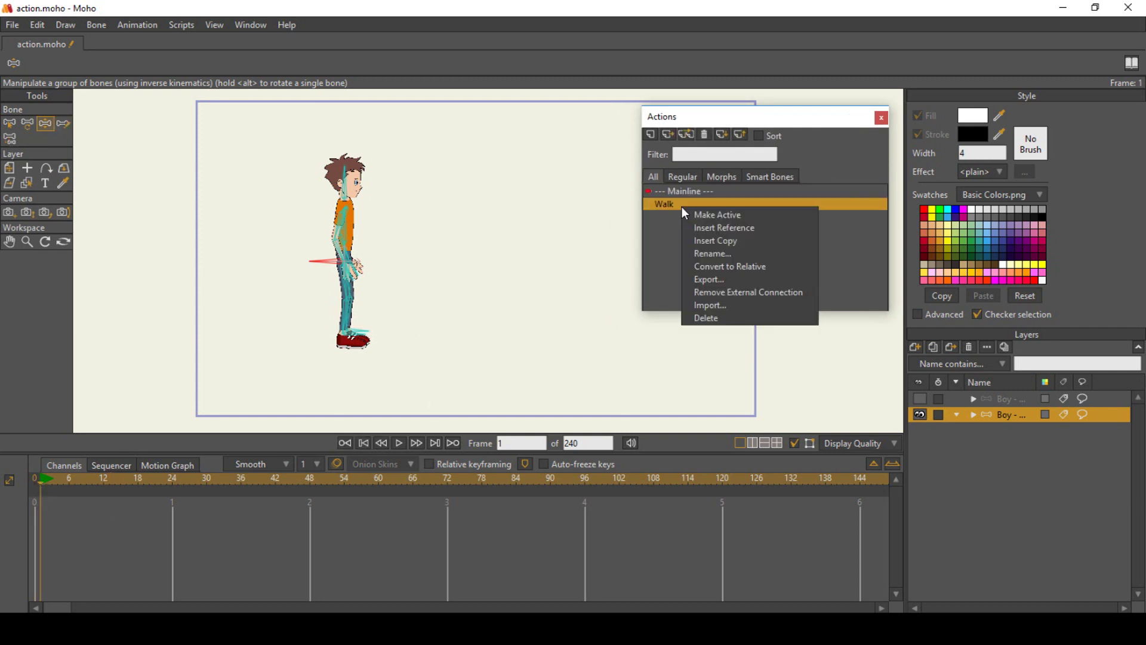
left_click(698, 239)
left_click(882, 118)
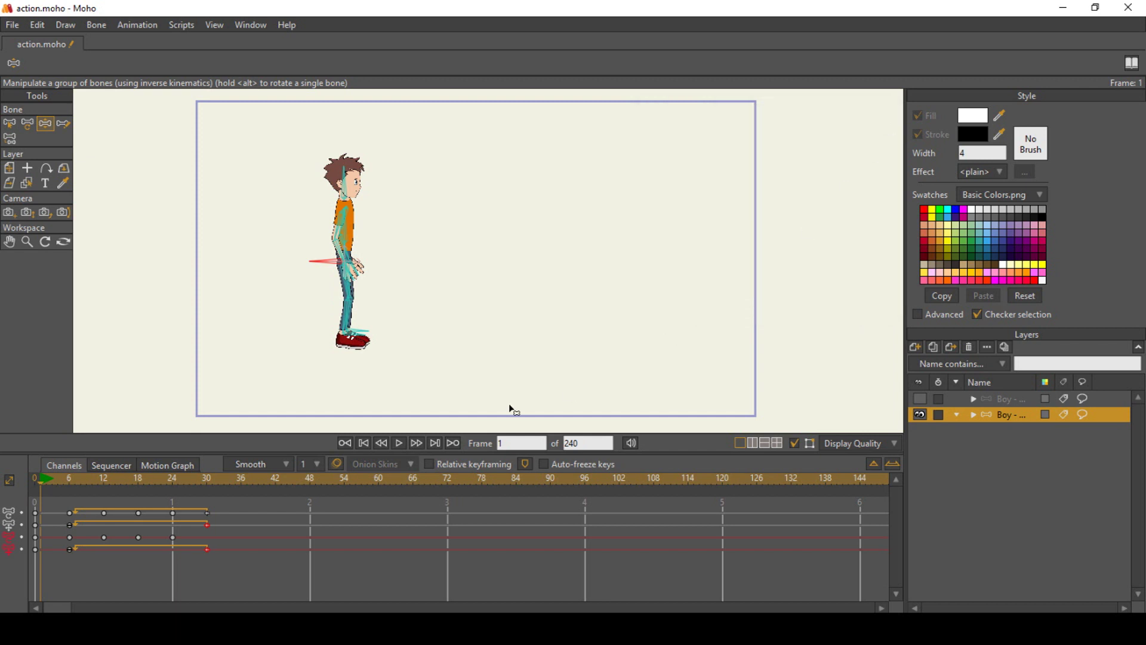
left_click(399, 443)
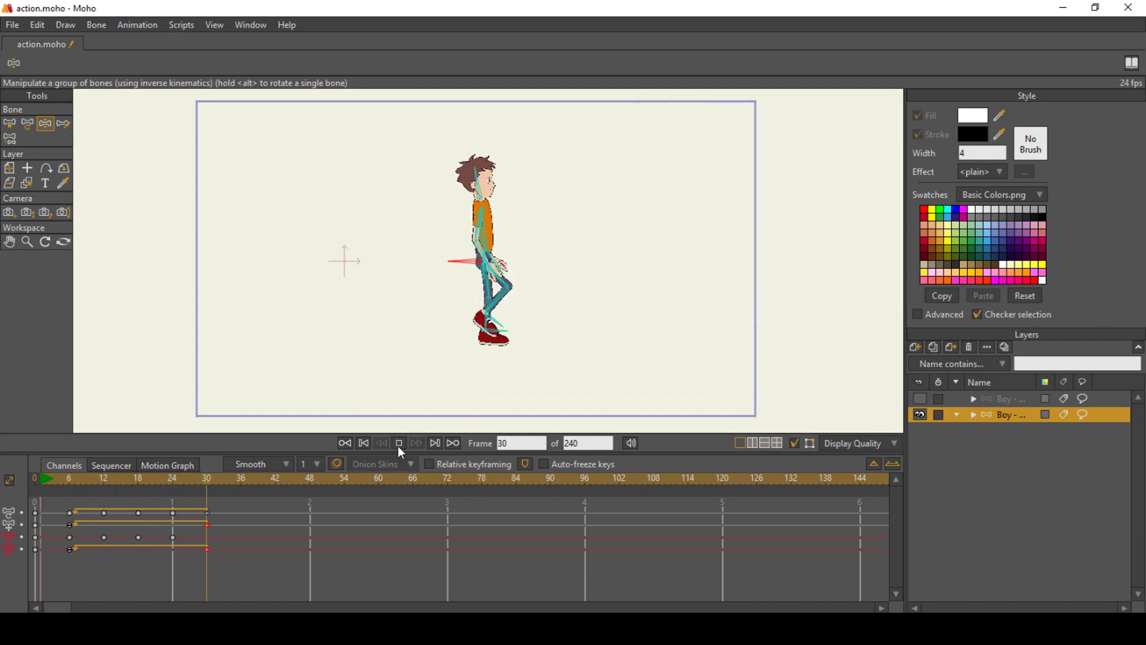